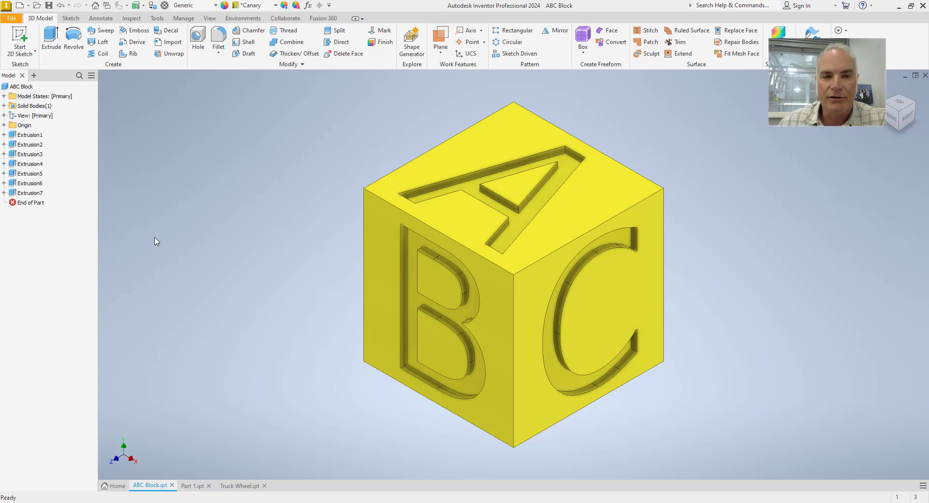
- Create a new part from the Standard.ipt template and start a 2D sketch on the XY plane
click(12, 18)
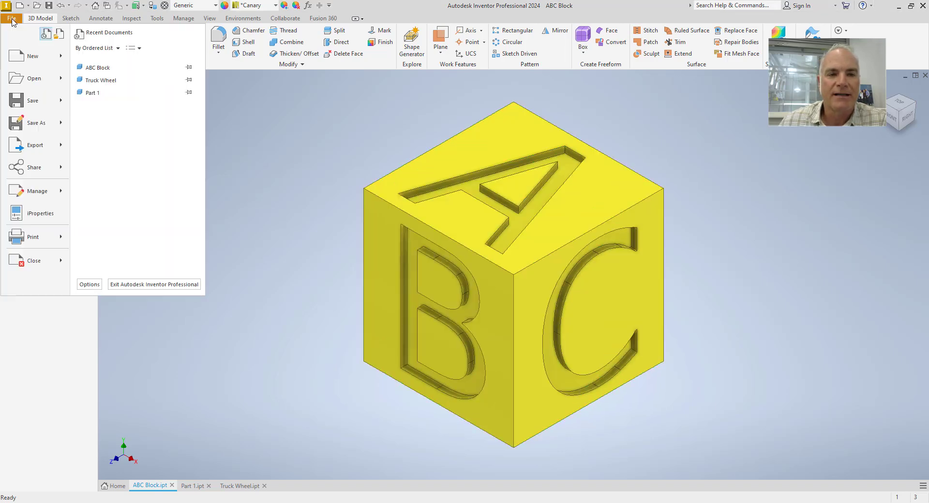
click(20, 57)
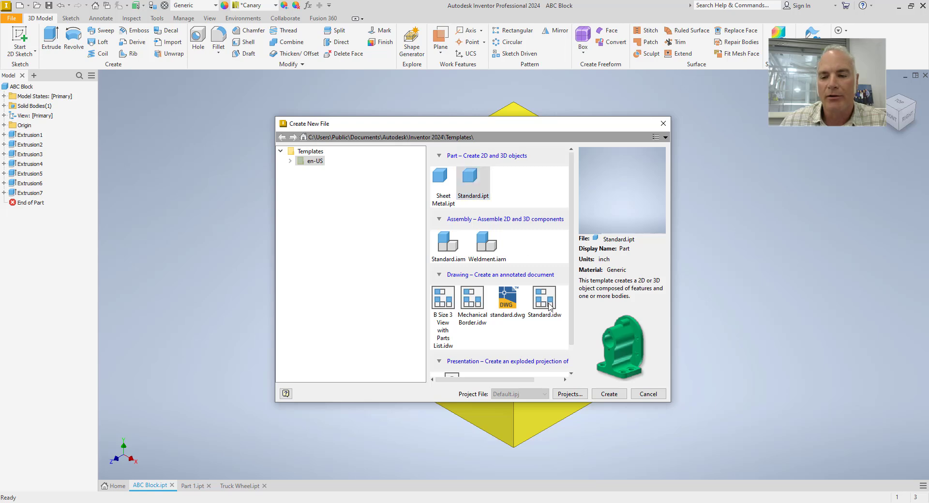
click(608, 394)
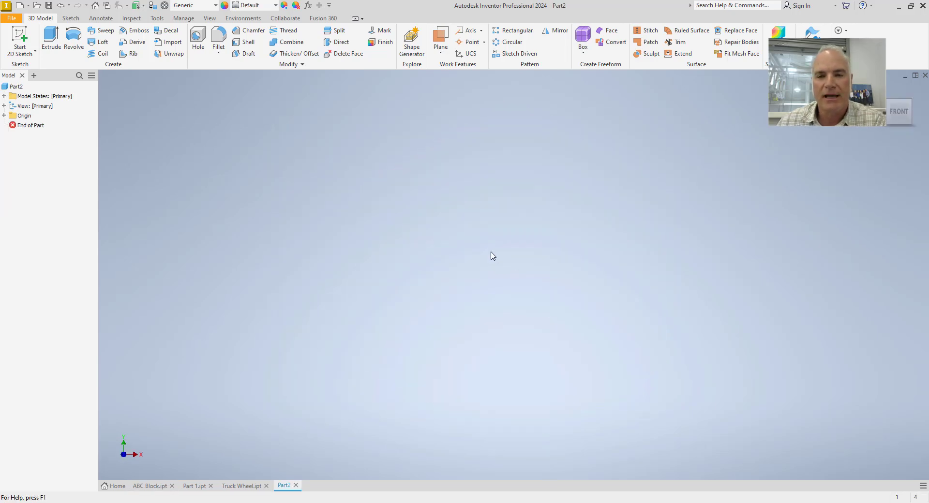
right_click(357, 154)
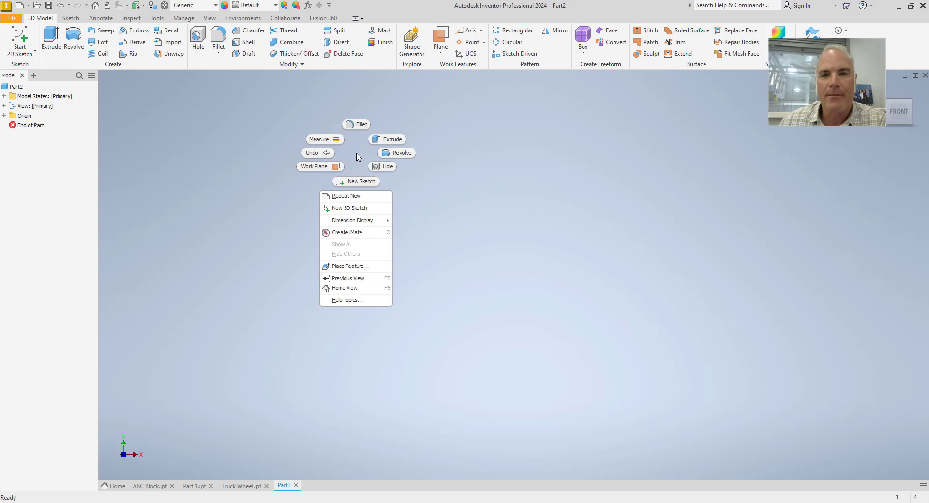
click(359, 182)
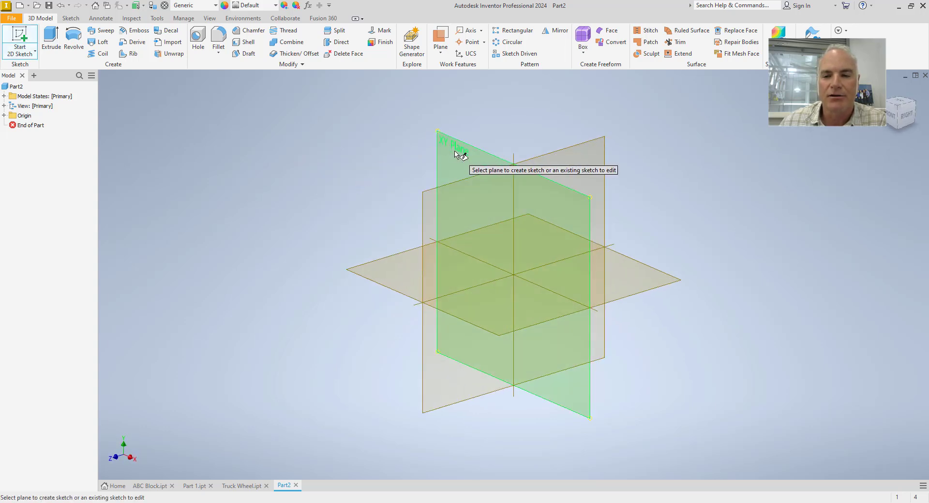
click(454, 154)
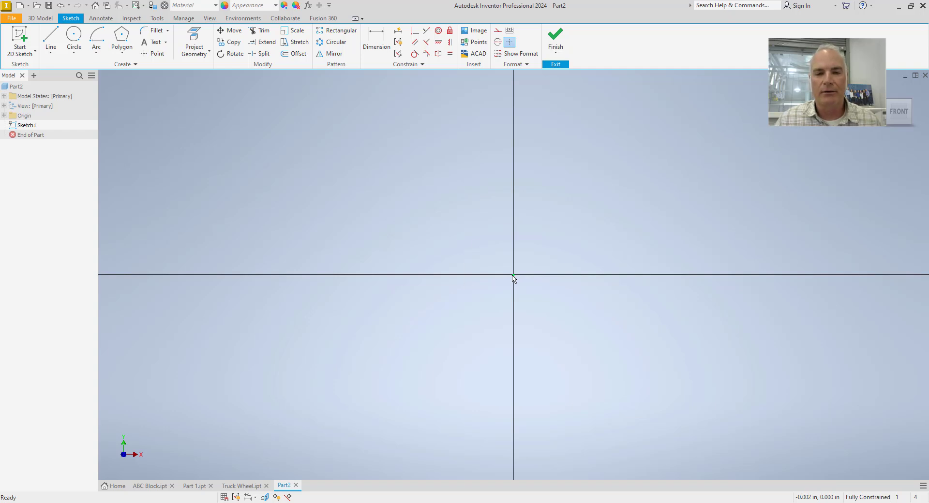
key(ctrl)
key(ctrl)
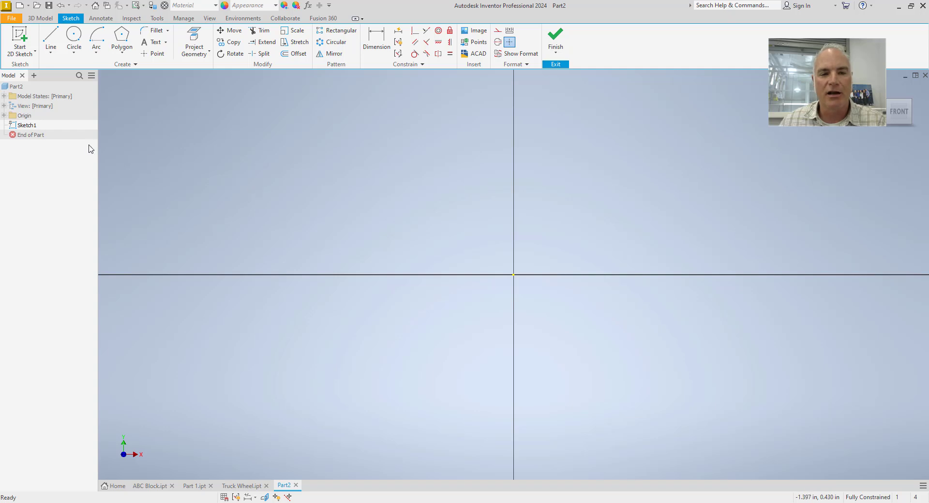
key(ctrl)
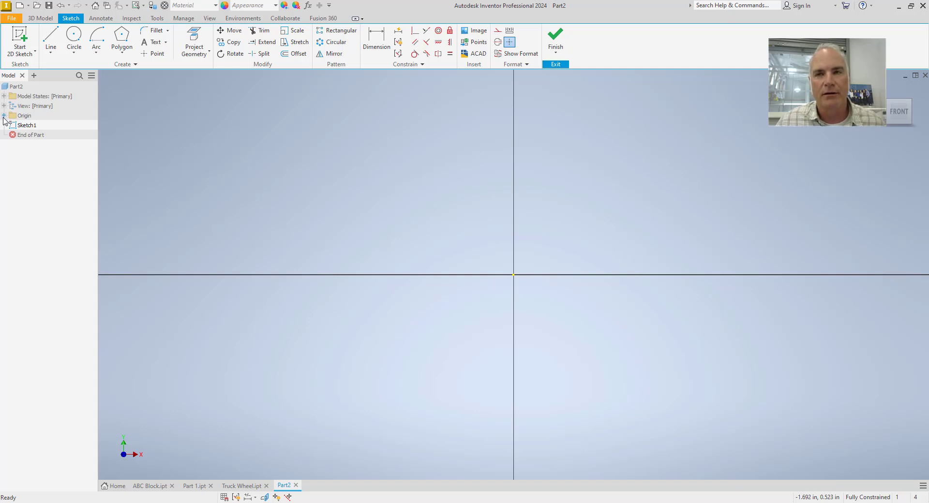
- Project the part's origin Center Point into the active sketch
click(4, 116)
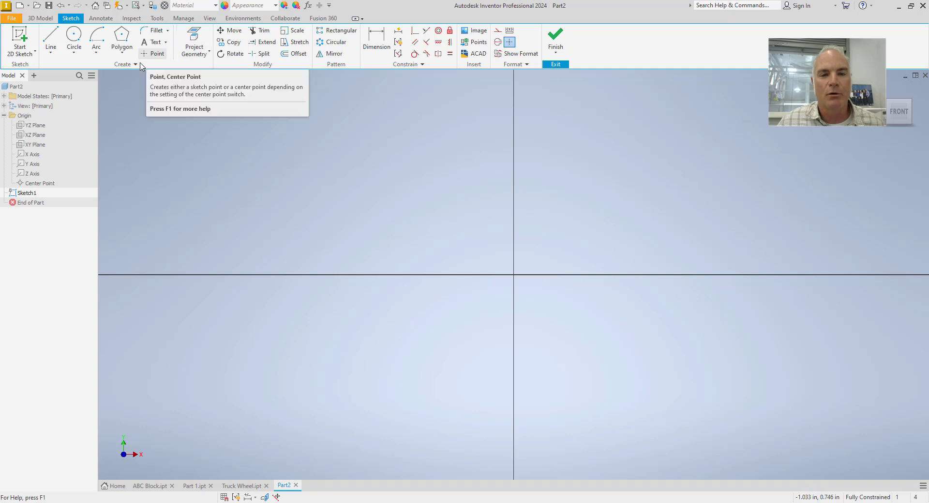
click(196, 40)
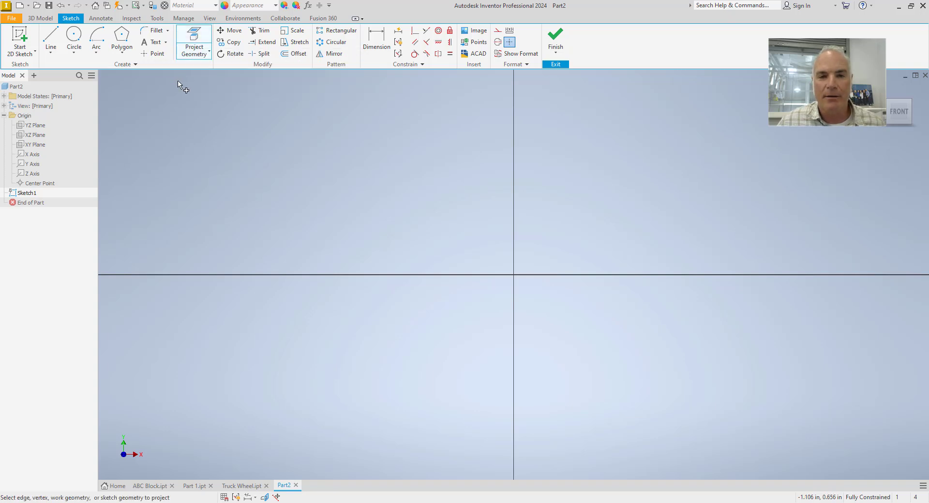
click(47, 186)
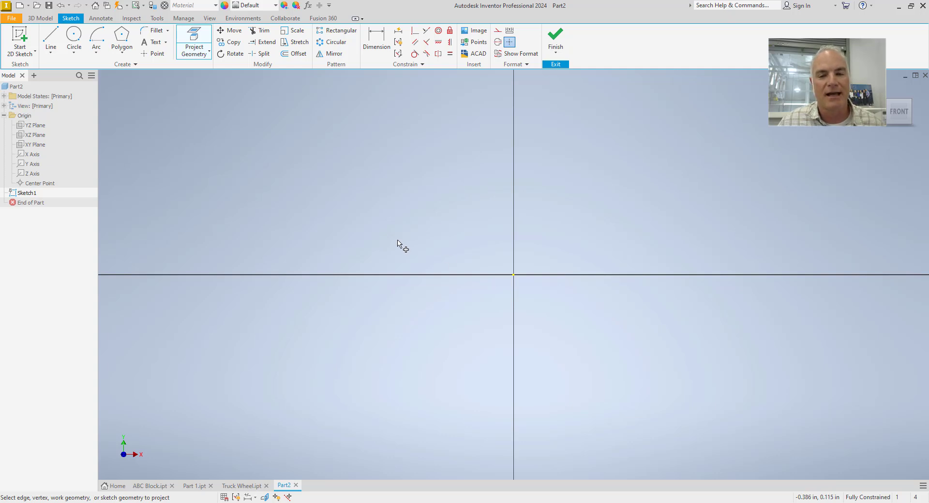
key(Escape)
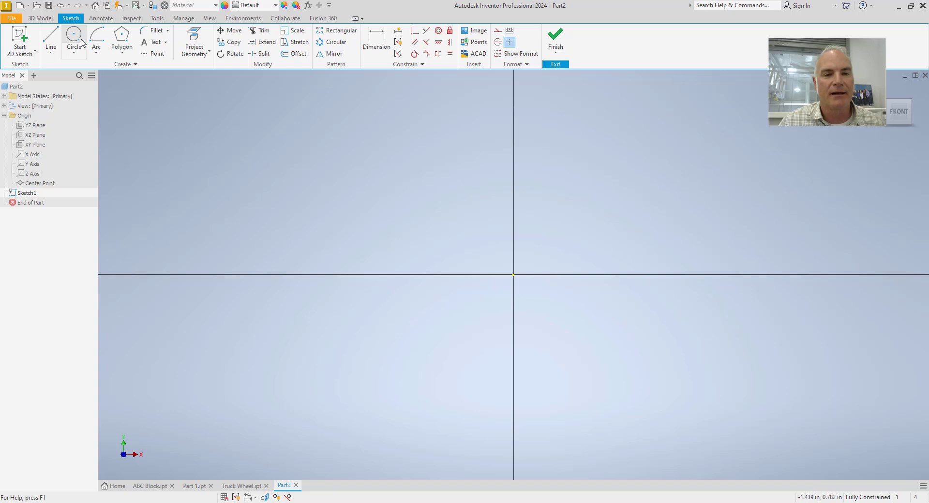
- Sketch a wide two-point rectangle above and to the right of the origin, clear of both axes
click(116, 49)
click(127, 66)
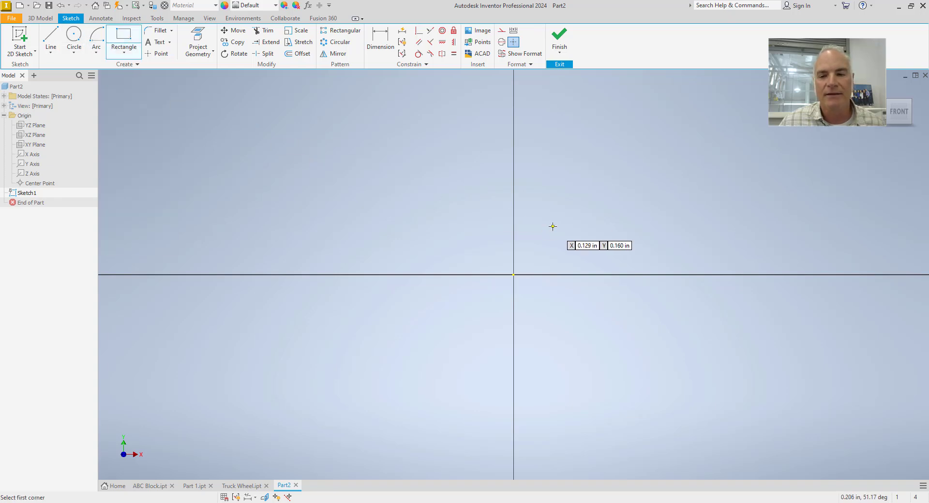
click(545, 213)
click(684, 161)
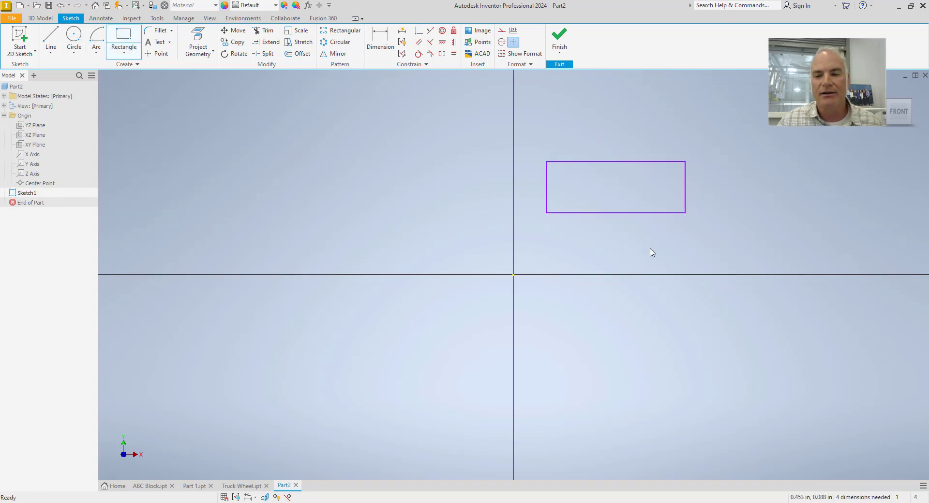
- Dimension the vertical distance from the projected origin point to the rectangle's bottom edge as .25 in
middle_drag(648, 253, 509, 241)
key(d)
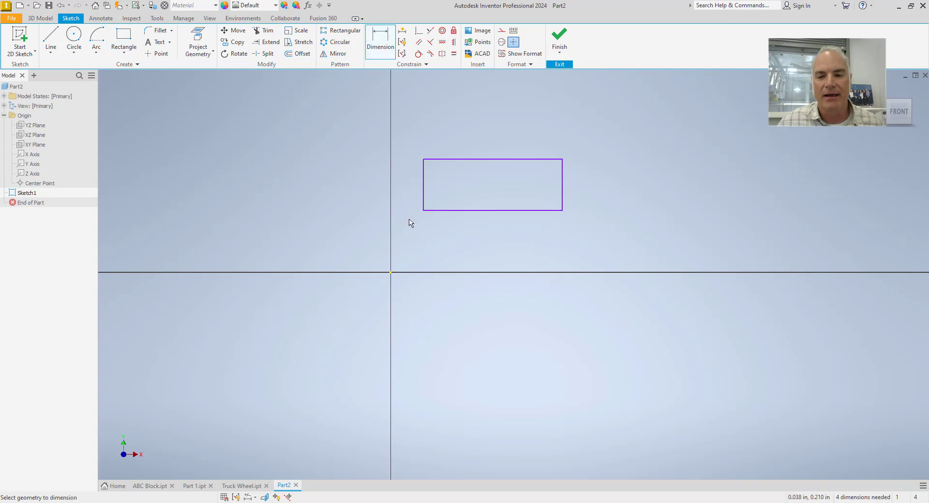
click(425, 212)
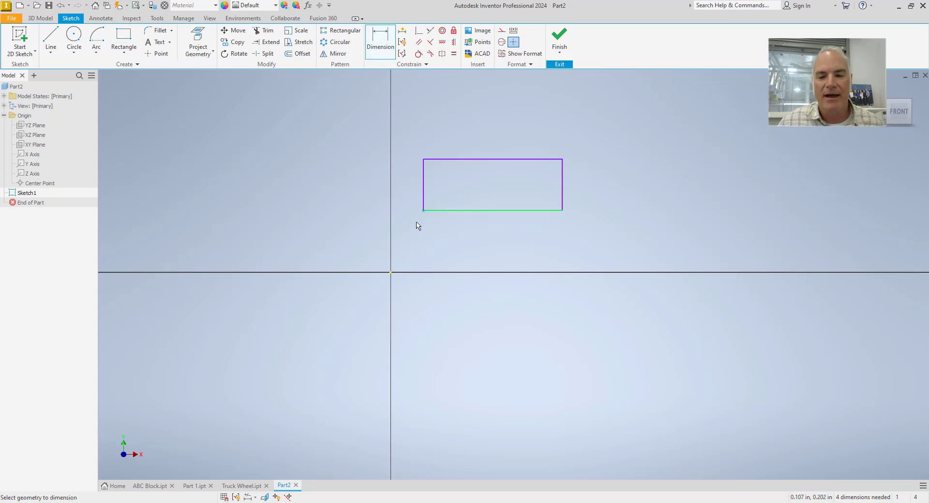
click(391, 272)
click(362, 245)
text(.25)
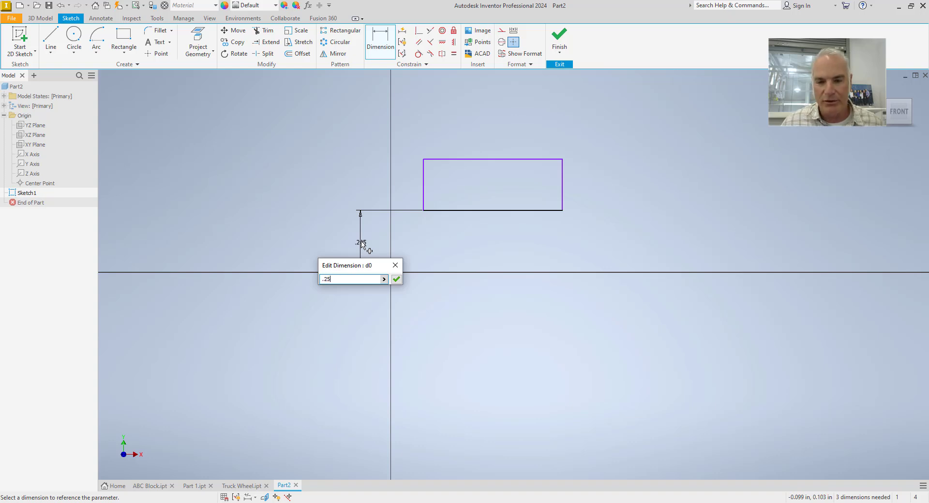
key(Return)
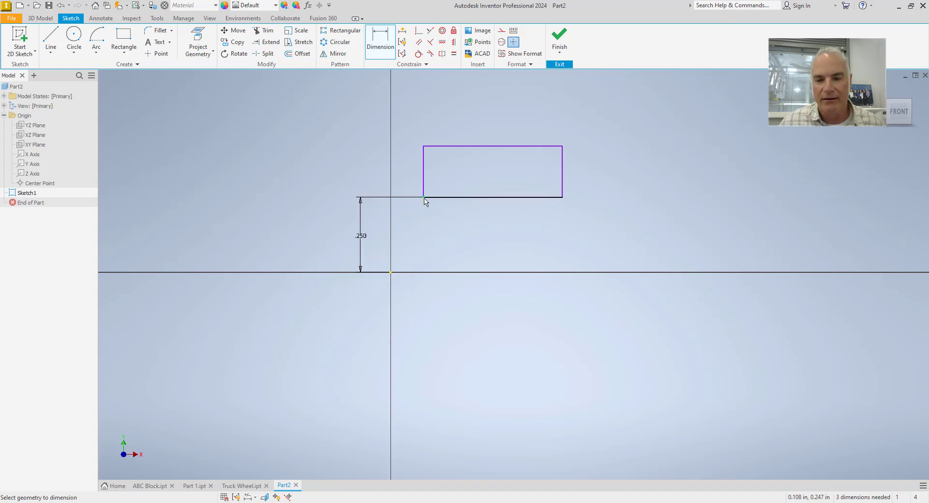
- Dimension the horizontal distance from the projected origin point to the rectangle's lower-left corner as .125 in
click(392, 273)
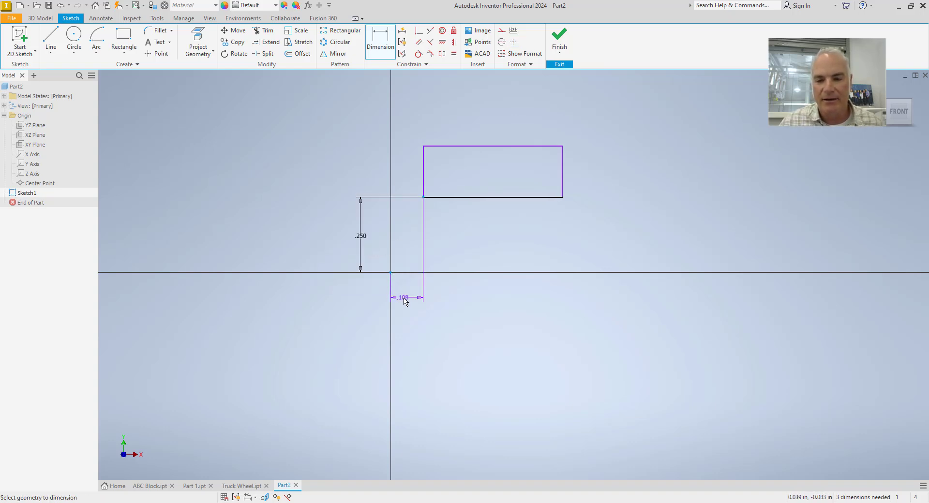
click(404, 299)
text(.125)
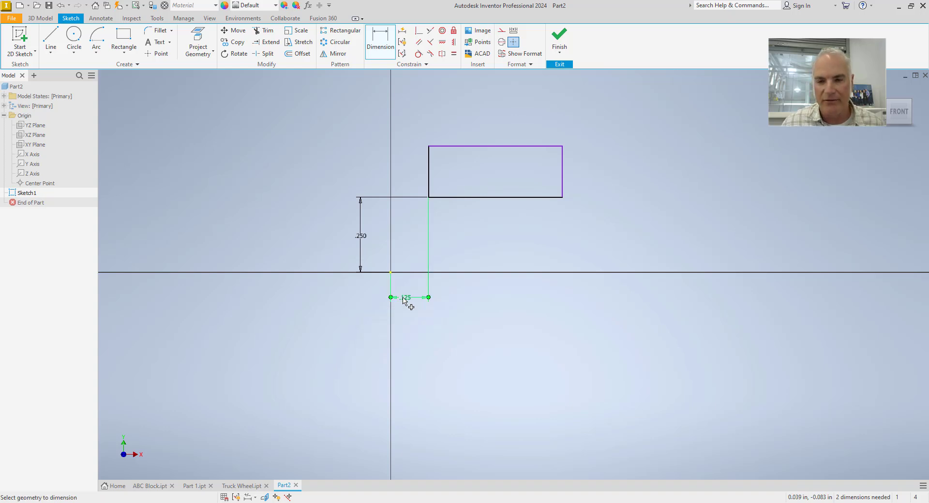
key(Return)
key(Escape)
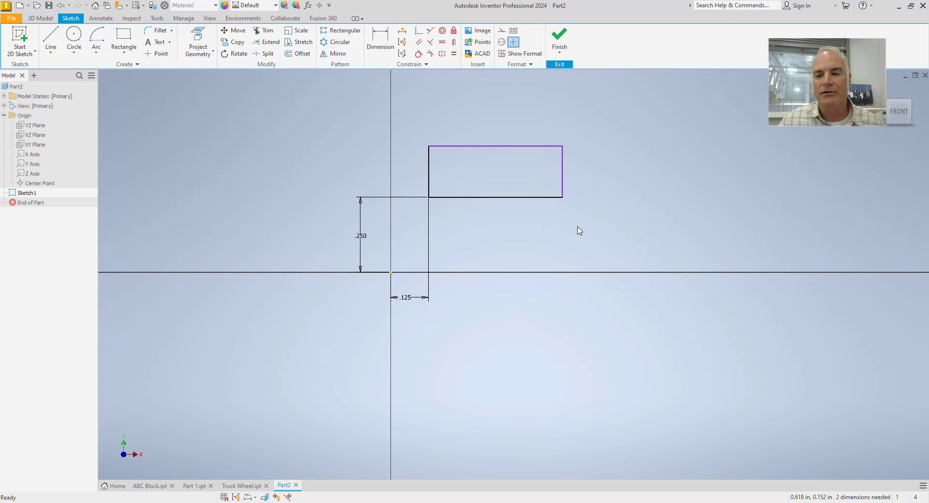
click(478, 198)
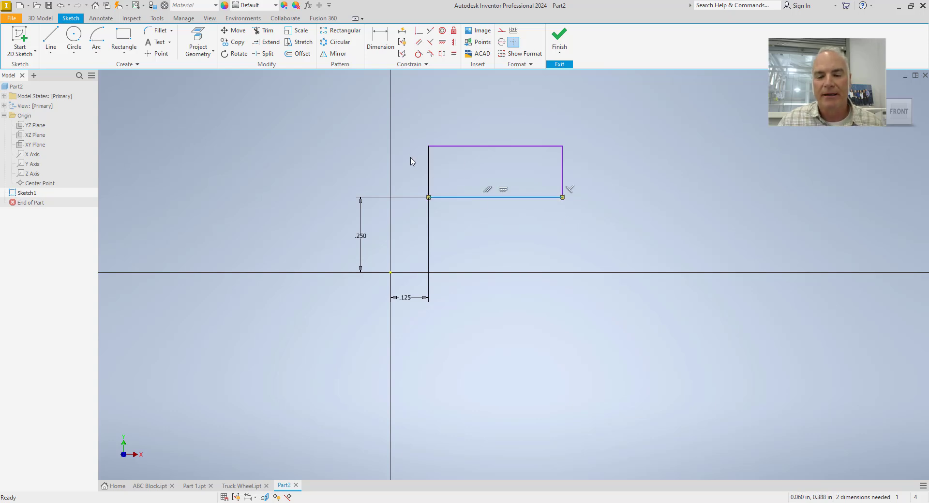
click(462, 221)
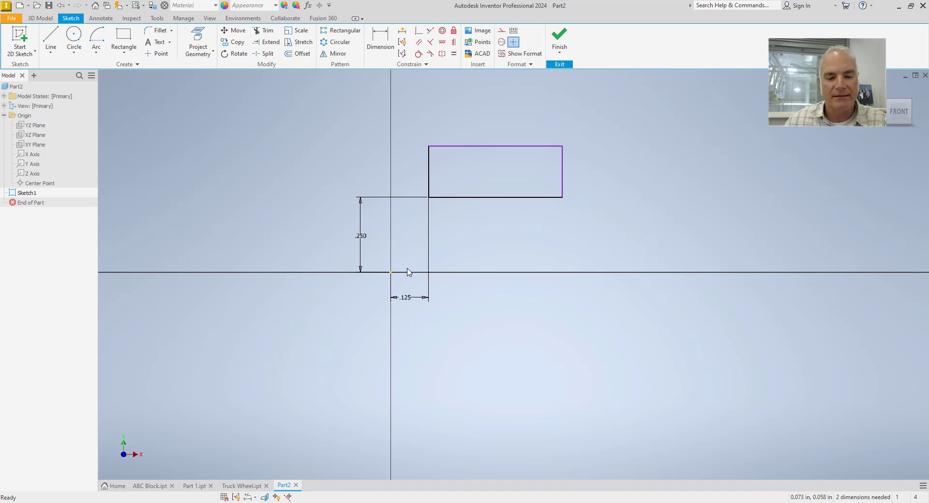
- Switch to the Truck Wheel part and examine how its Z axis runs through the center of the wheel
click(241, 485)
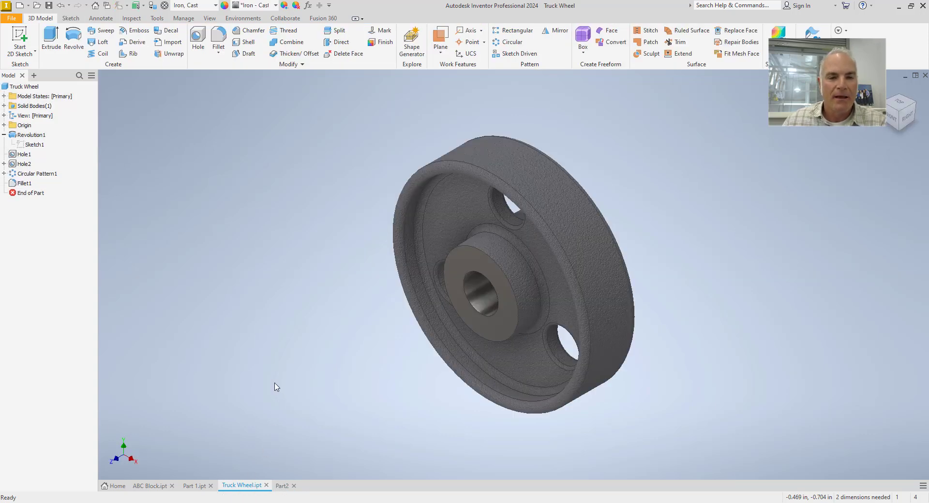
click(4, 125)
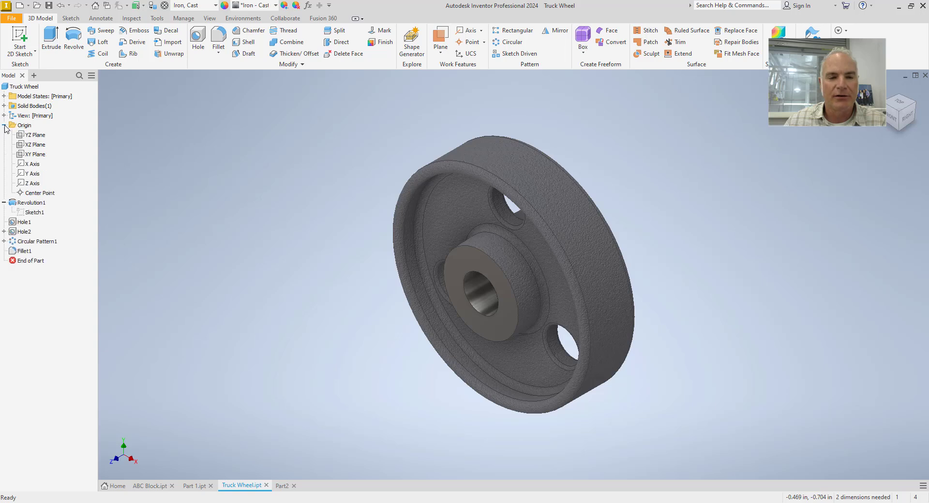
click(35, 184)
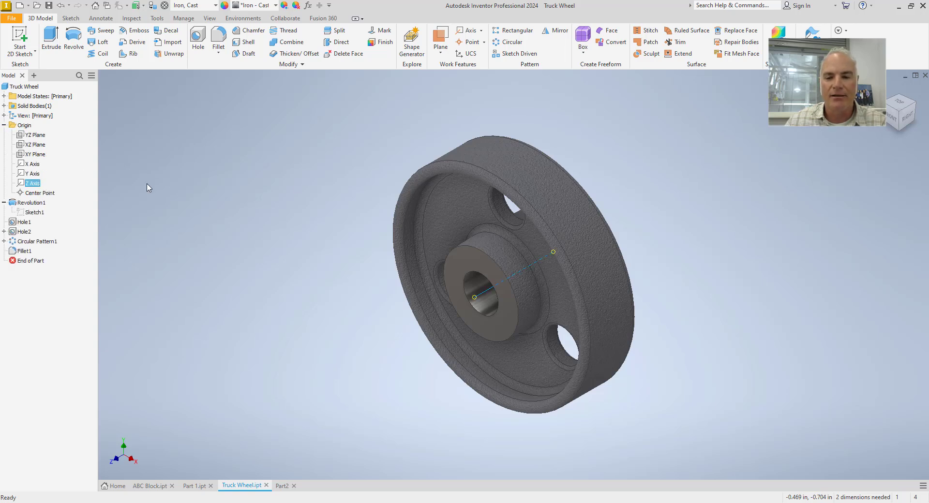
click(892, 119)
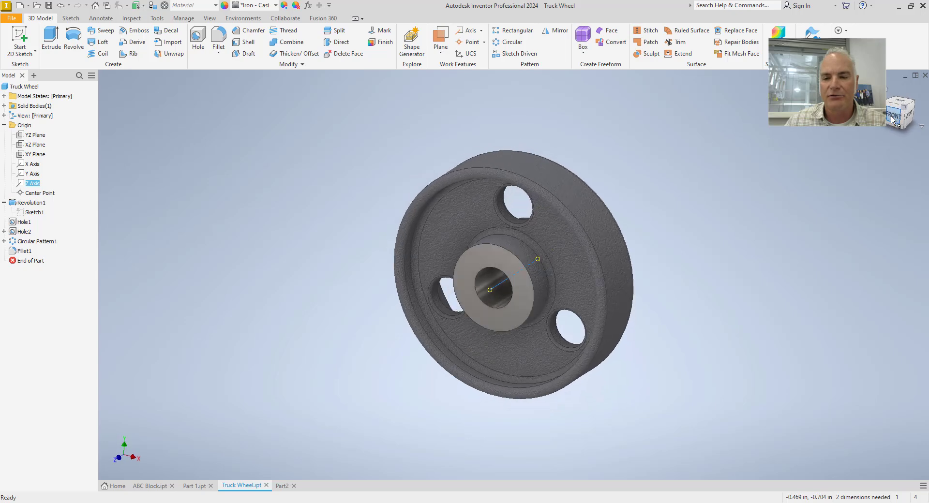
click(910, 103)
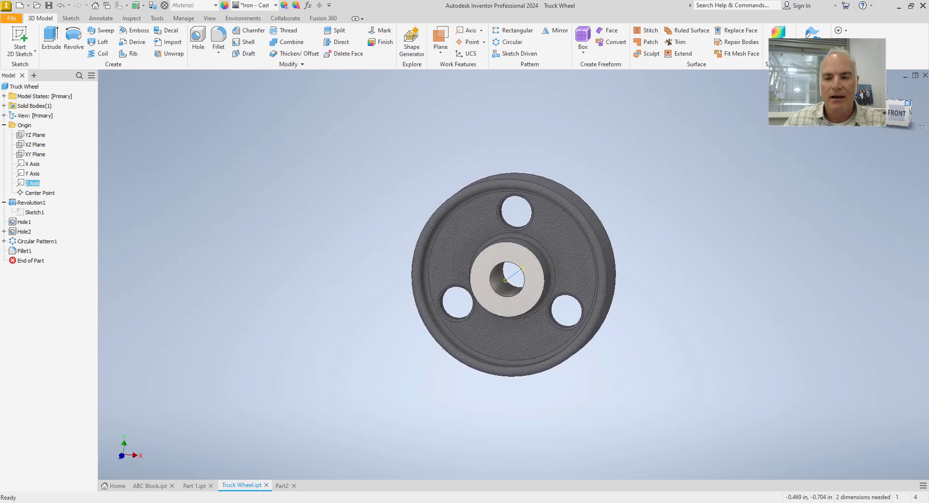
scroll(590, 244, down, 3)
middle_drag(585, 215, 569, 186)
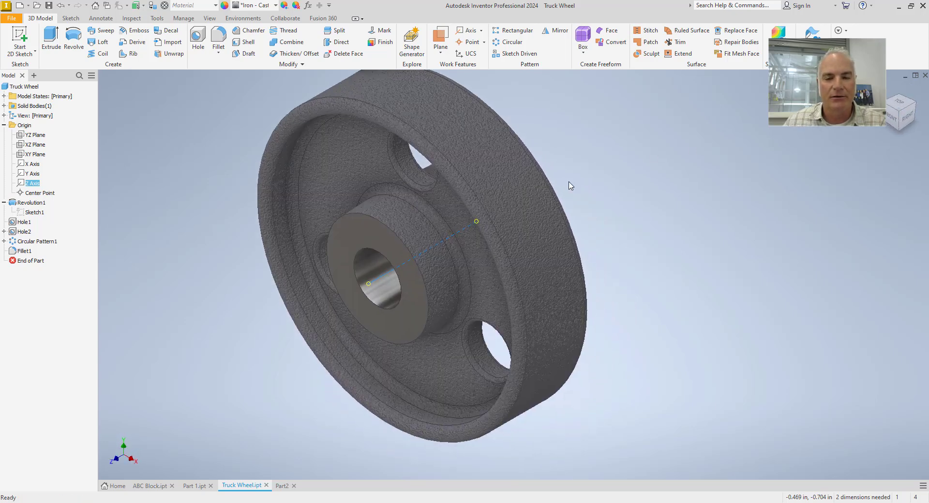
click(629, 221)
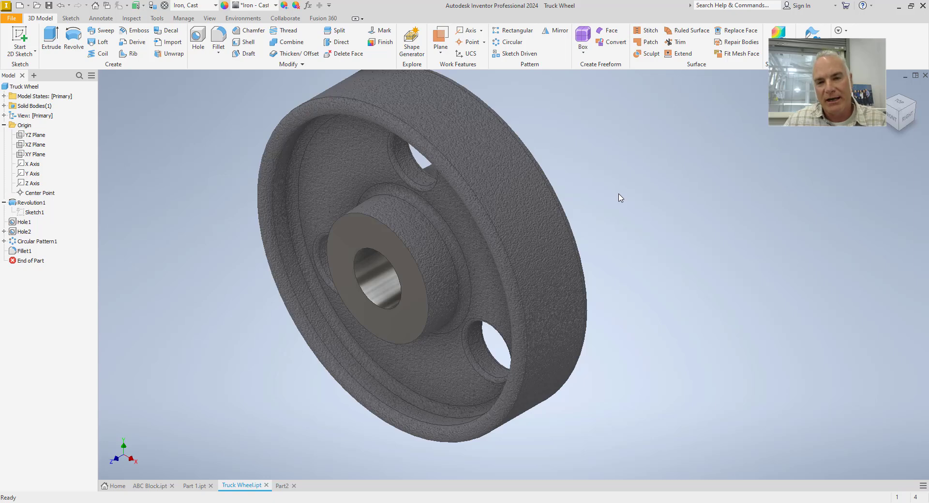
middle_drag(611, 175, 615, 196)
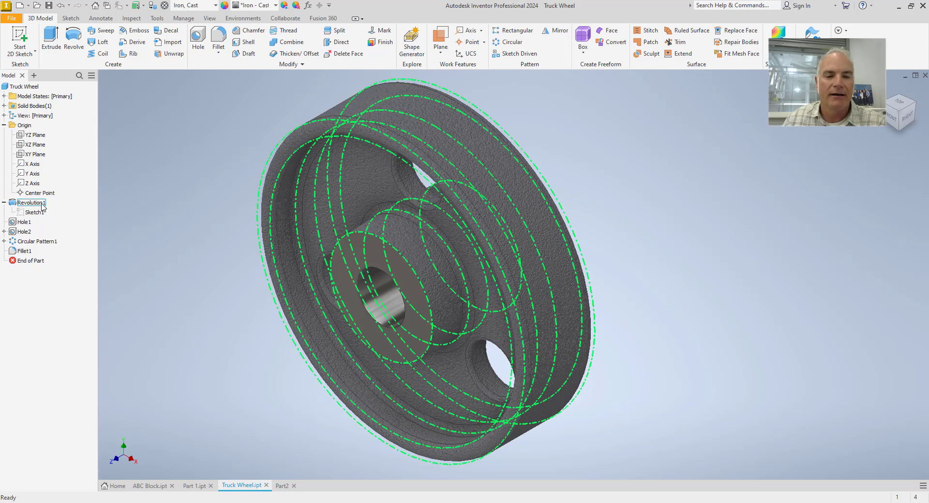
- Open the sketch of the Truck Wheel's revolution, examine how its hub profile is placed on the origin, and return to Part2
double_click(20, 214)
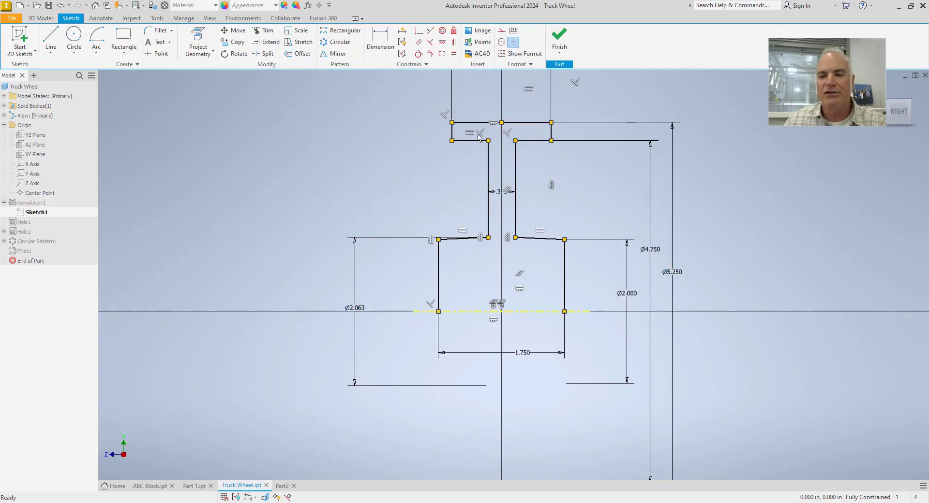
mouse_move(453, 210)
middle_down()
mouse_move(396, 201)
mouse_move(387, 184)
middle_up()
scroll(431, 267, down, 4)
middle_drag(435, 279, 451, 213)
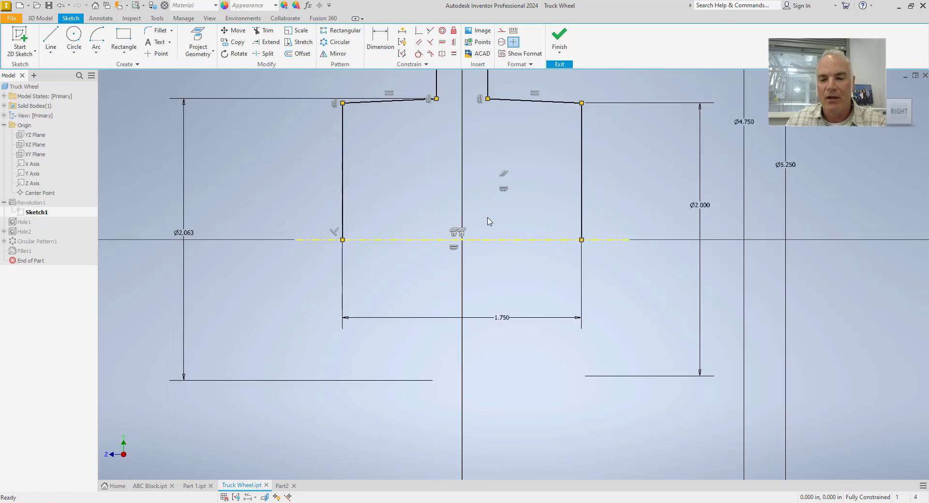
scroll(495, 224, up, 3)
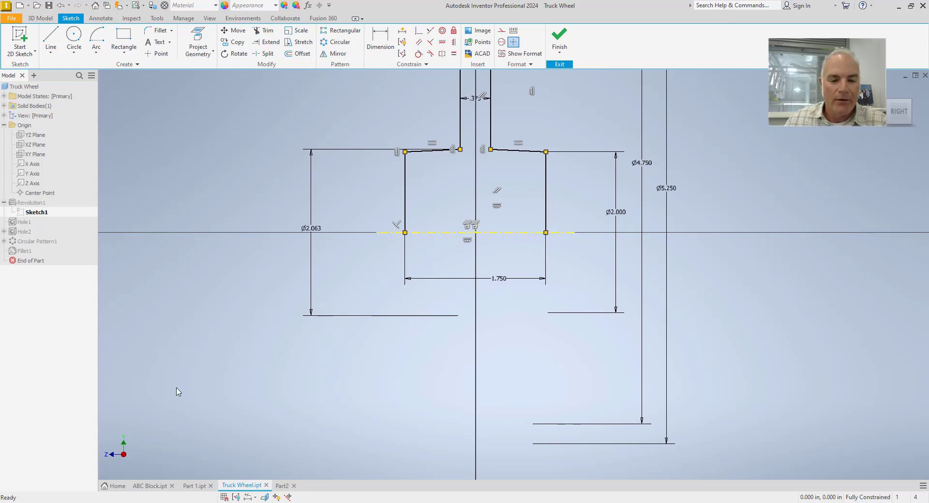
click(281, 486)
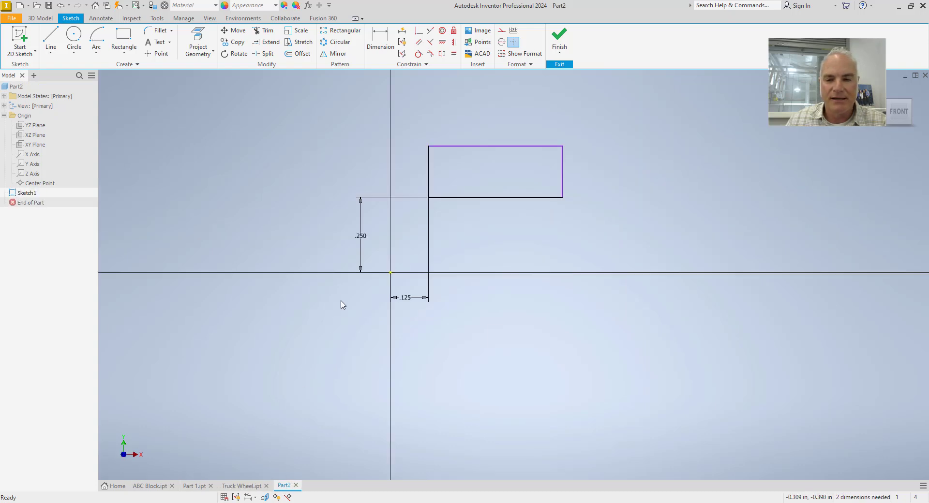
- Delete all geometry from the sketch, including the rectangle, its dimensions and the projected origin point
mouse_move(684, 360)
mouse_down()
mouse_move(255, 137)
mouse_move(251, 122)
mouse_move(255, 130)
mouse_up()
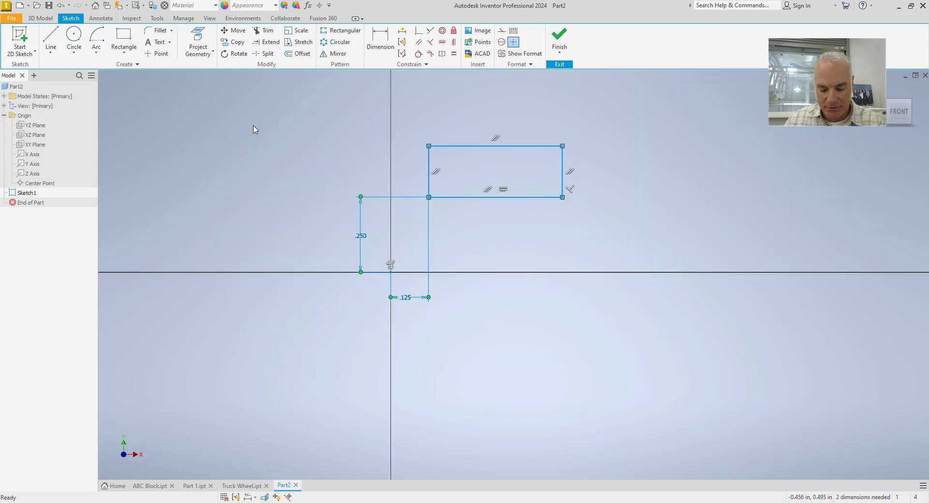
key(Delete)
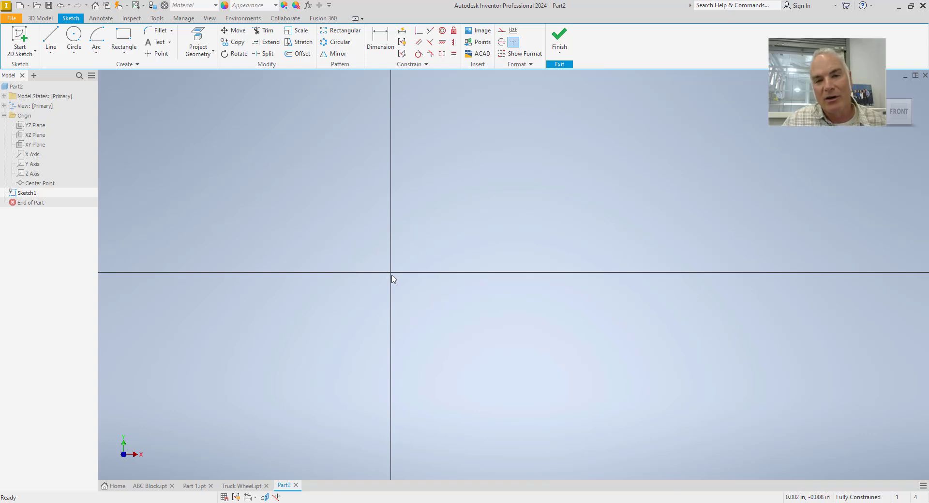
key(ctrl)
key(ctrl)
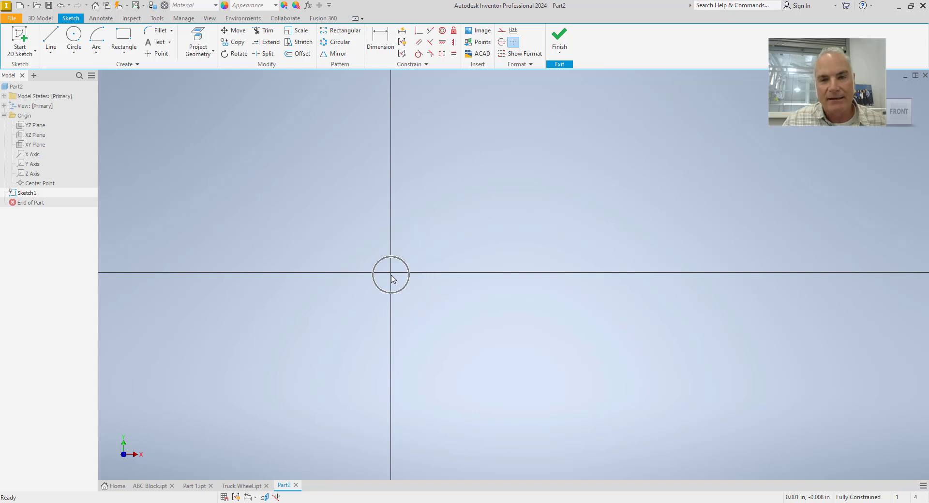
key(ctrl)
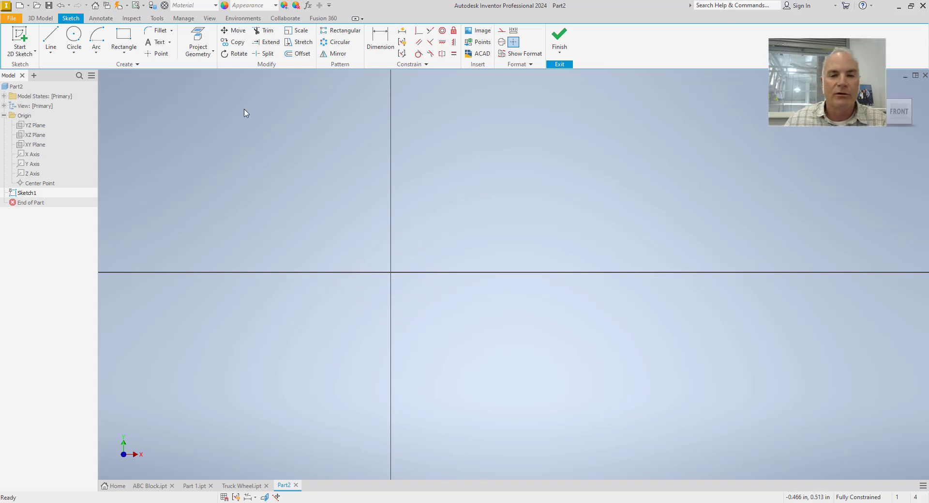
- Project the origin's Center Point into the empty sketch again
click(200, 40)
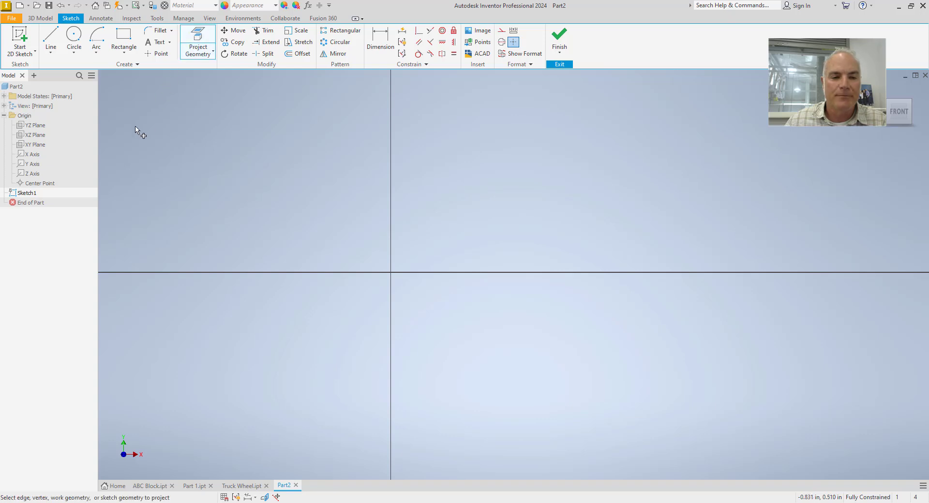
click(41, 184)
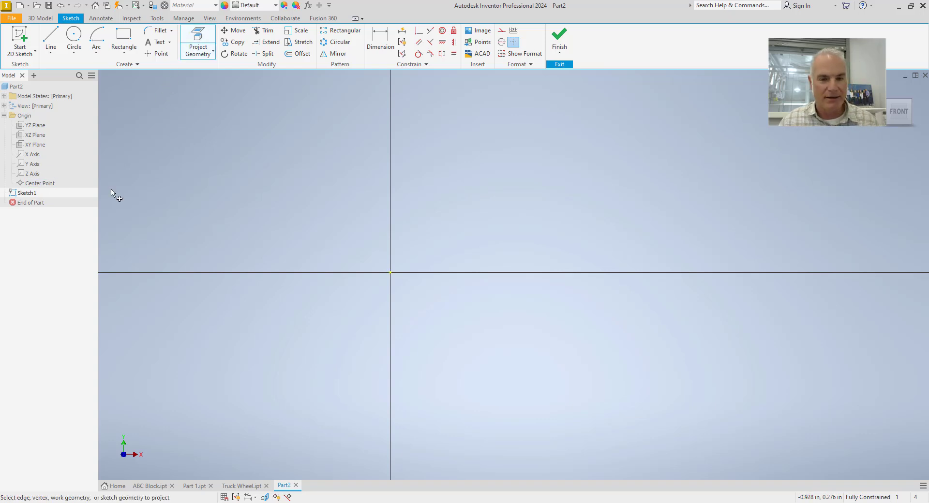
key(Escape)
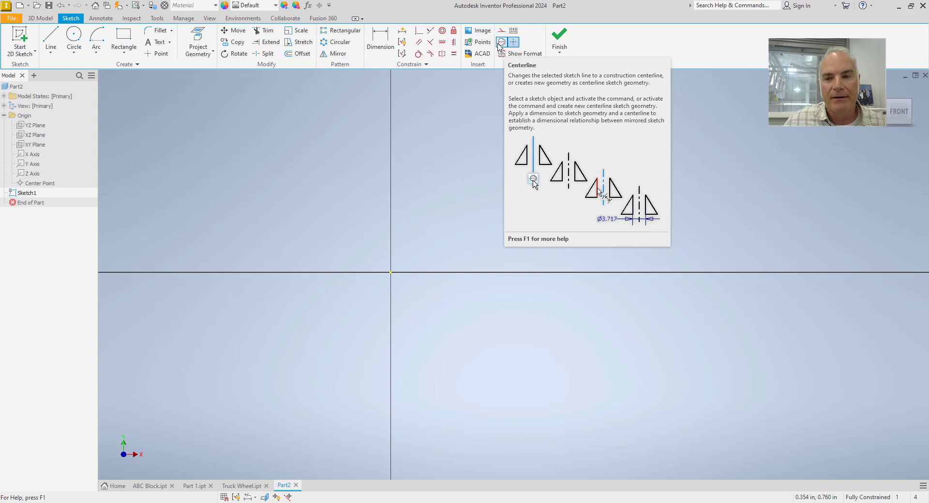
- Project the origin's X Axis into the sketch as a centerline
click(500, 44)
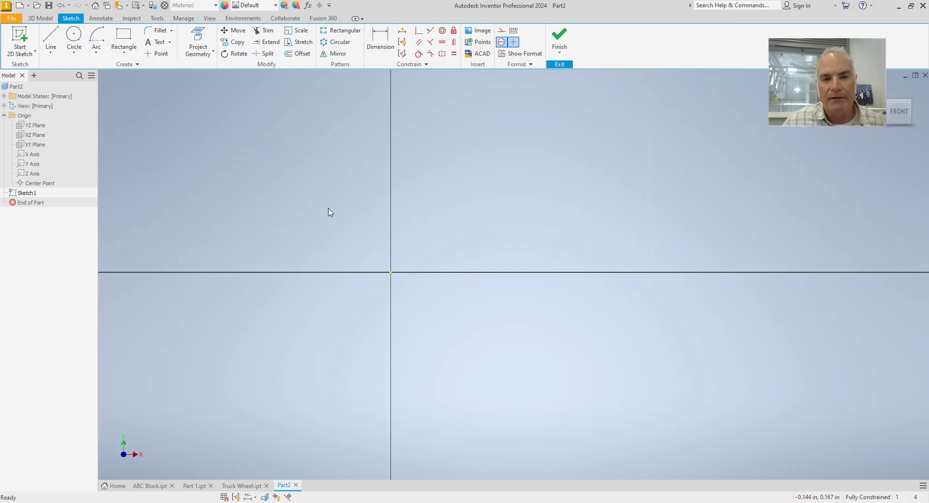
click(198, 41)
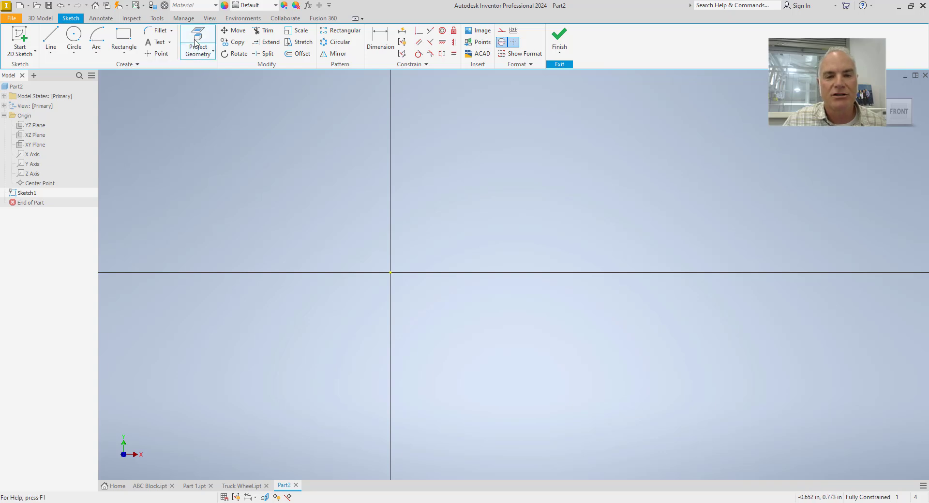
click(33, 154)
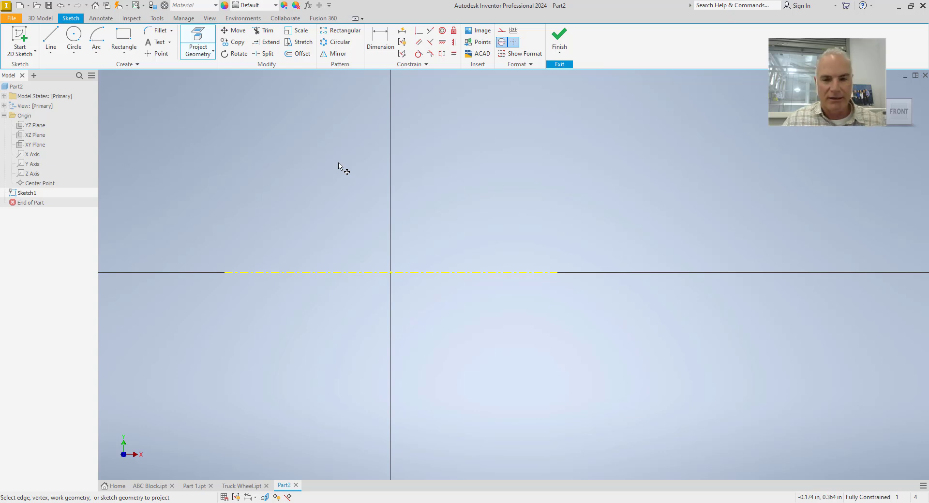
key(Escape)
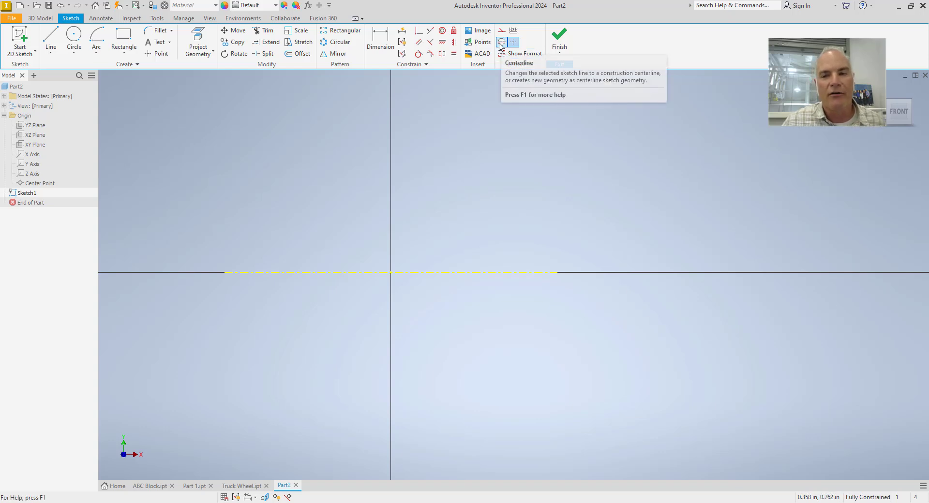
- Draw the wheel profile's right side as connected perpendicular lines stepping up from the centerline to about 0.57 in above it
click(50, 39)
click(488, 272)
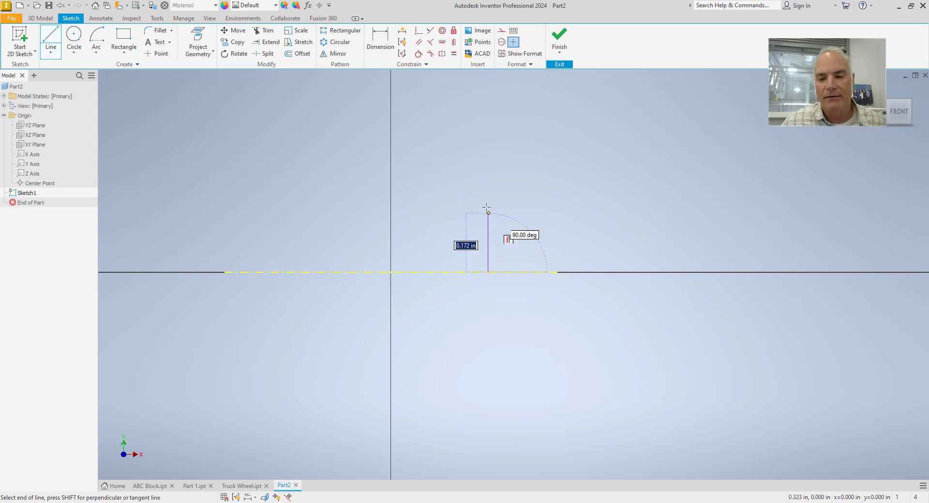
click(488, 197)
click(431, 197)
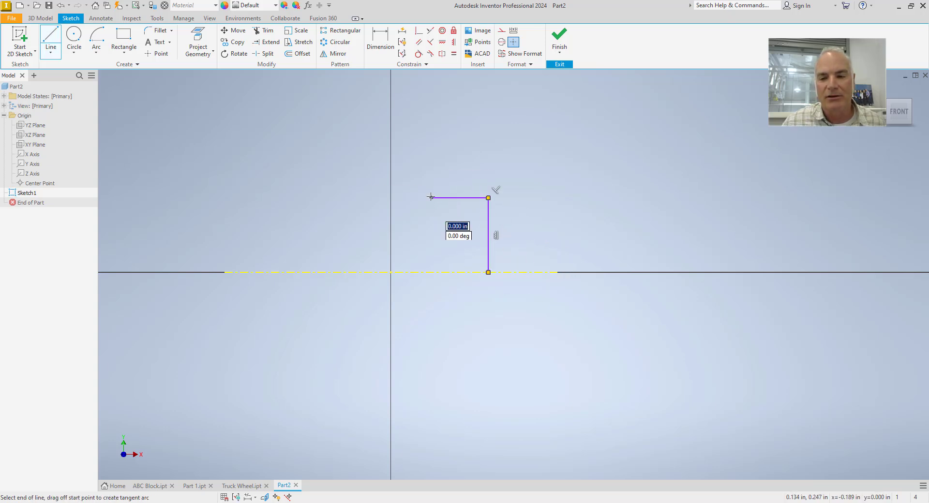
click(431, 142)
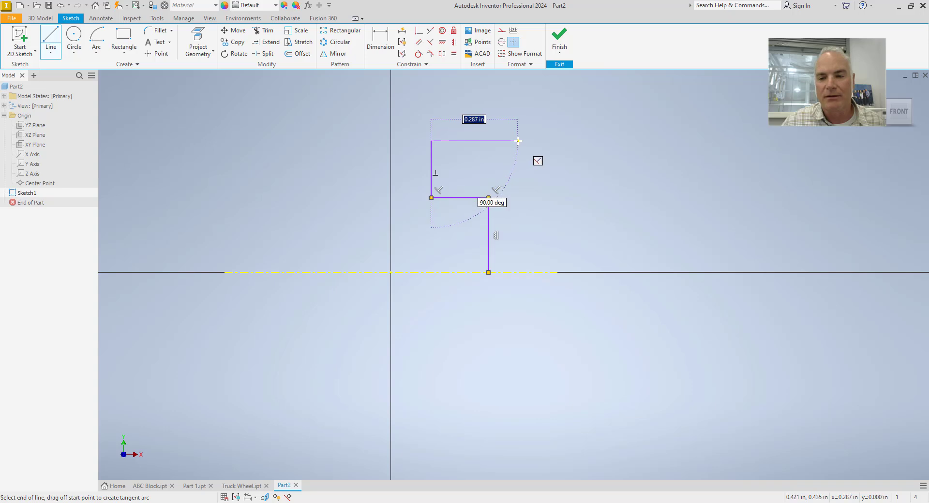
click(521, 141)
click(521, 100)
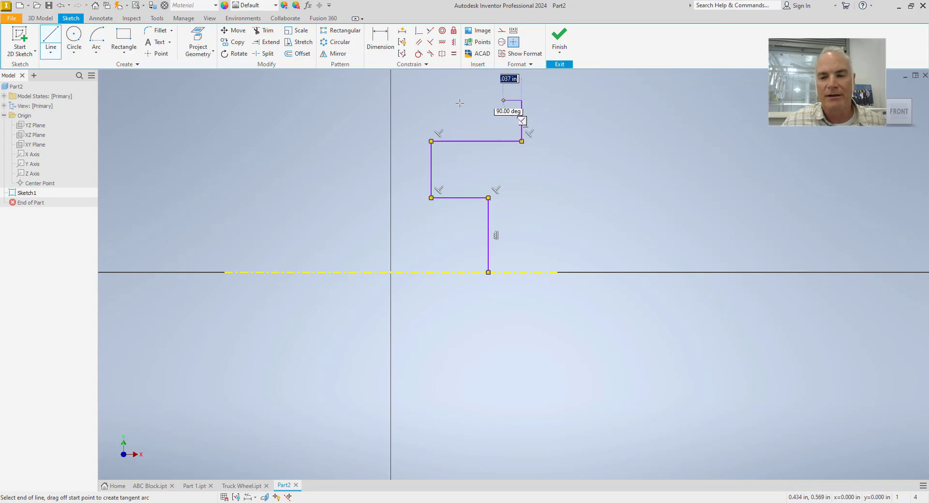
- Continue the profile with a top edge about 0.92 in long and a stepped left side running back down to the centerline
click(243, 100)
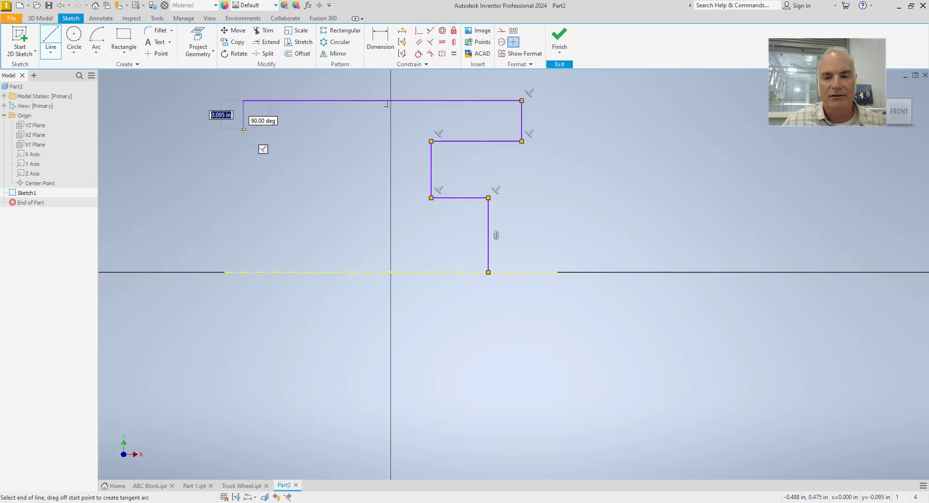
click(244, 142)
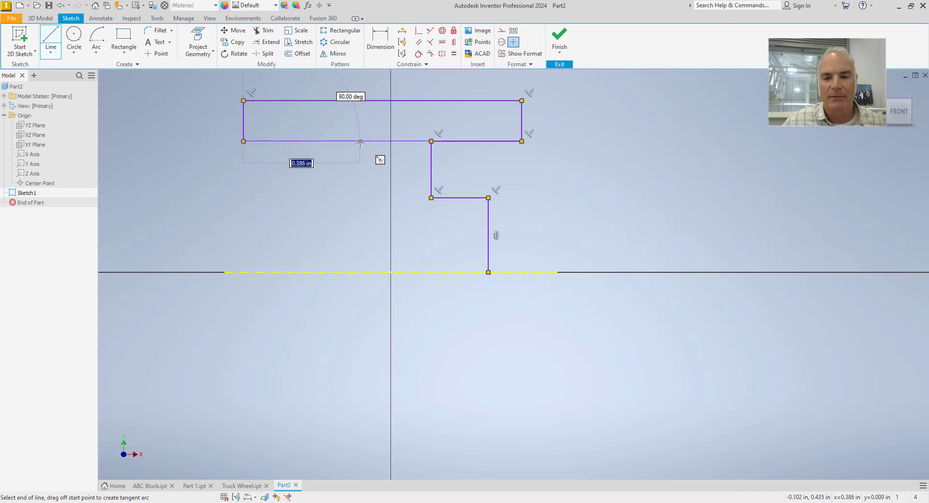
click(359, 141)
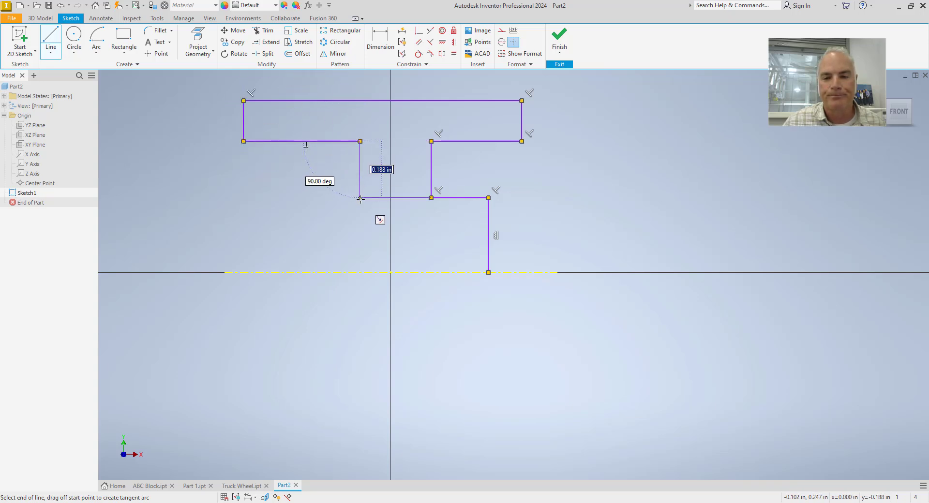
click(360, 197)
click(282, 198)
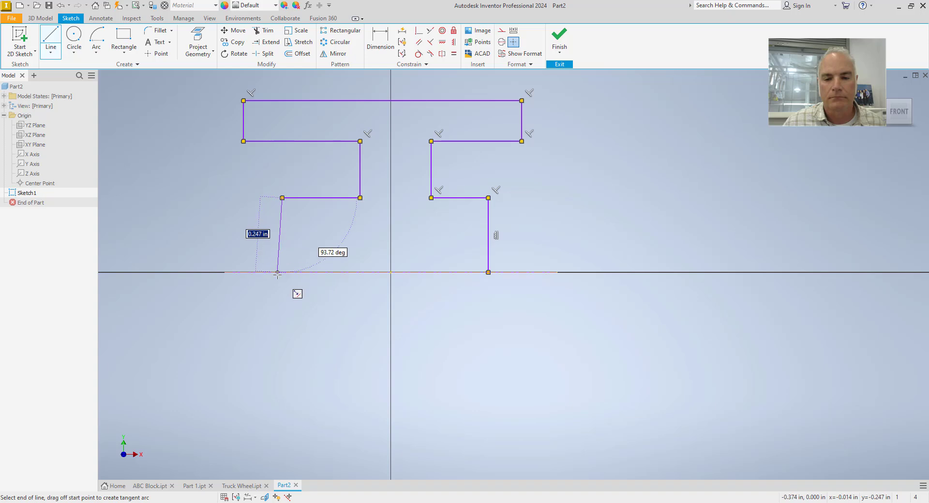
click(282, 272)
right_click(292, 289)
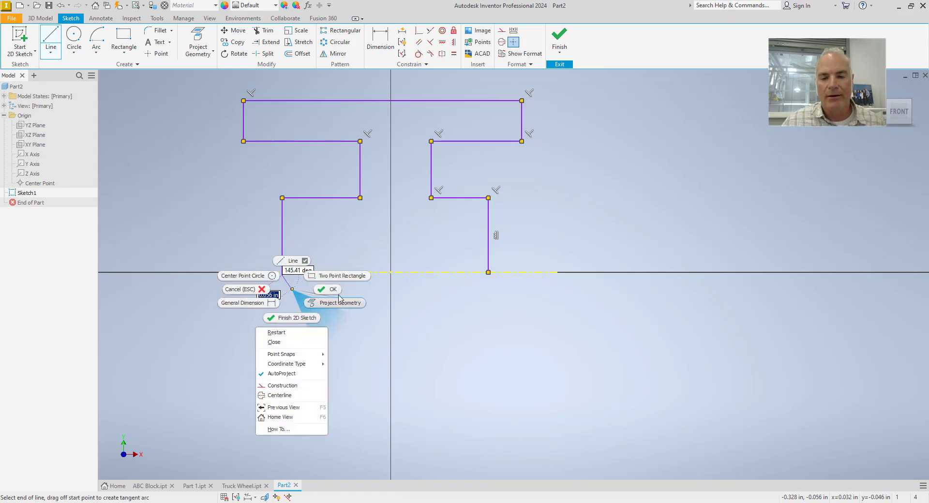
click(331, 289)
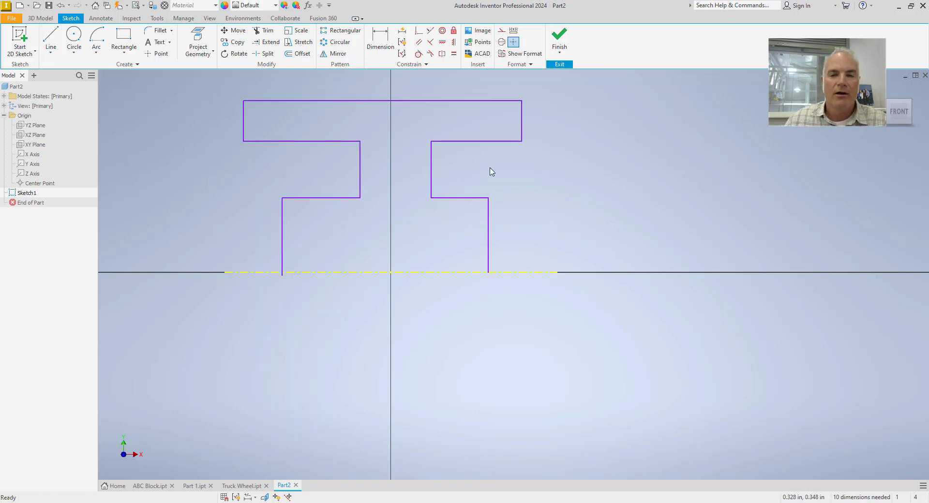
- Finish the sketch and preview a full 360-degree revolution of the profile about the projected centerline
scroll(491, 172, down, 3)
middle_drag(498, 166, 431, 164)
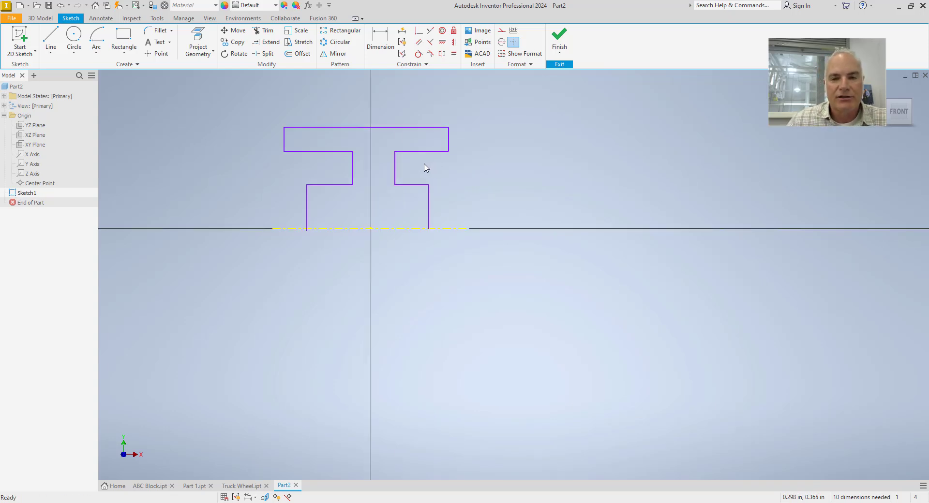
click(559, 39)
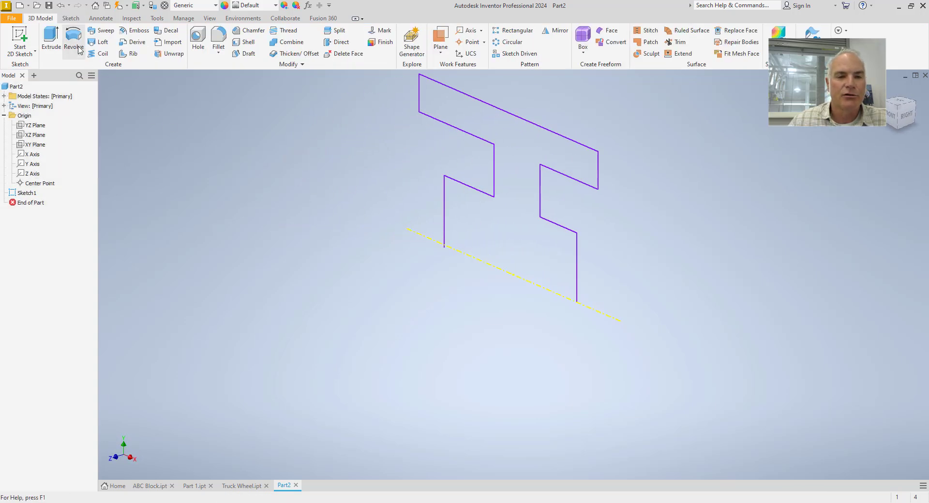
click(77, 44)
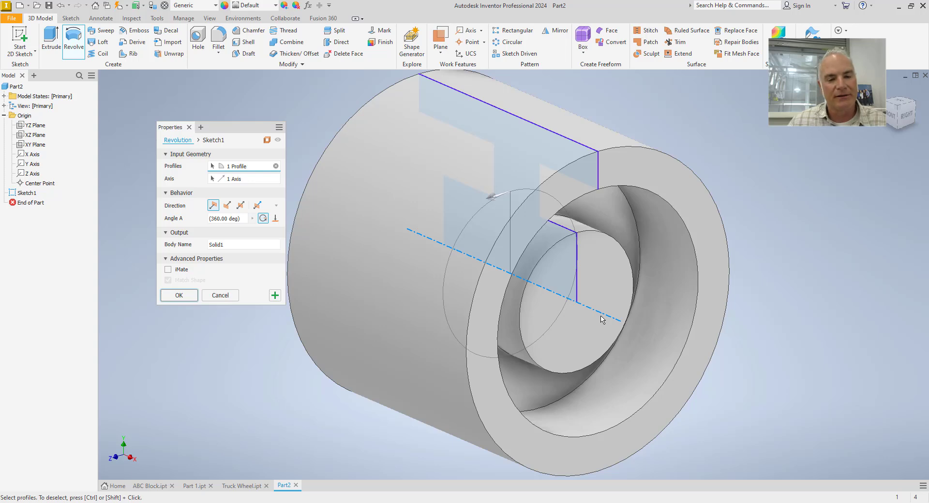
key(Escape)
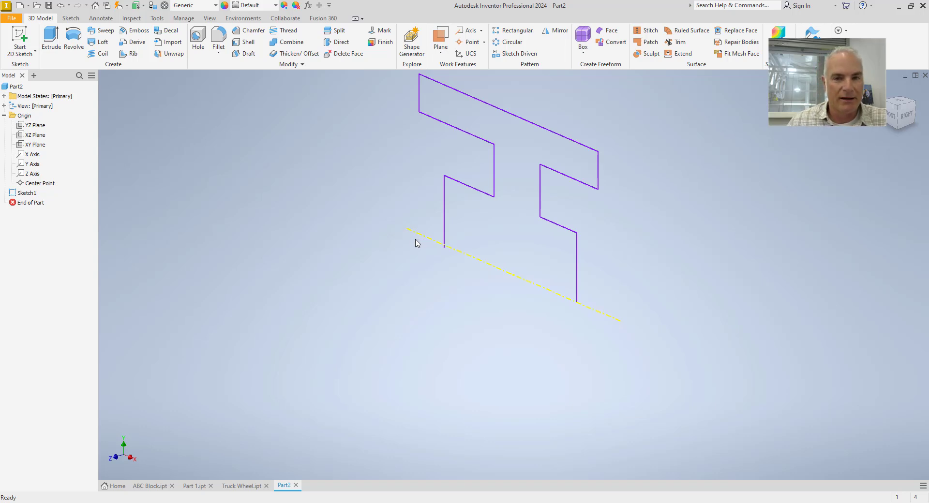
- Close Part2 without saving and exit the open sketch of the Truck Wheel's revolution
click(924, 75)
click(438, 267)
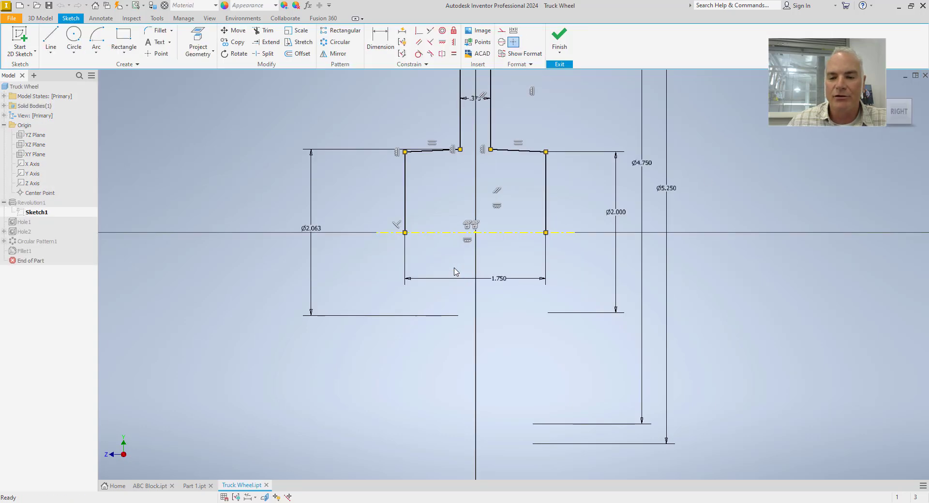
click(559, 38)
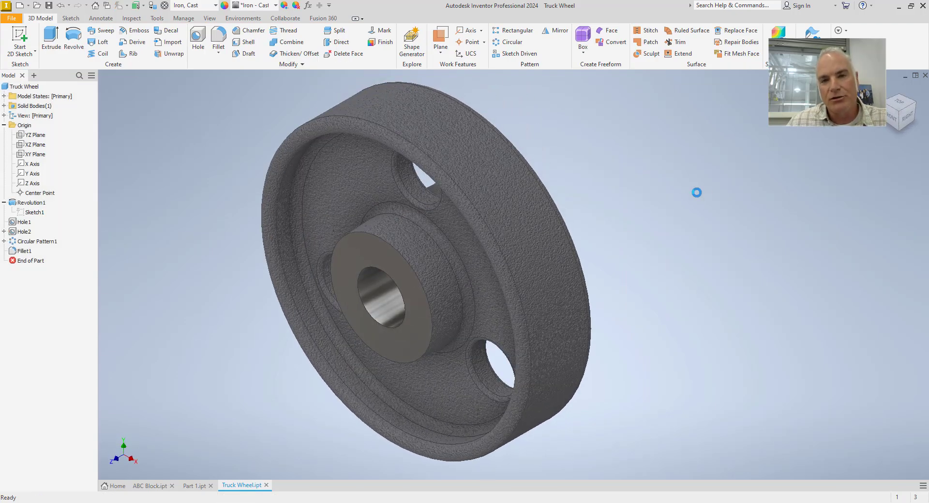
- Switch to Part 1, examine the bracket from angled and front views, and expand its Origin folder
click(193, 485)
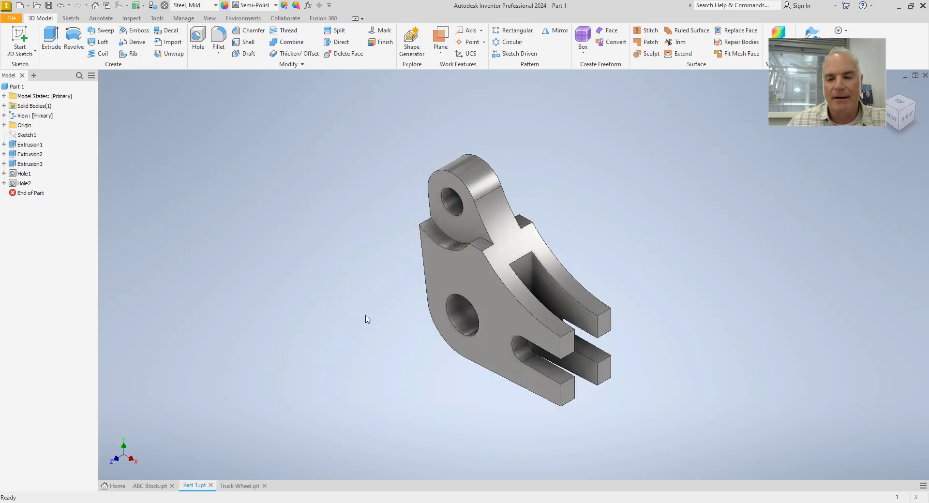
click(889, 114)
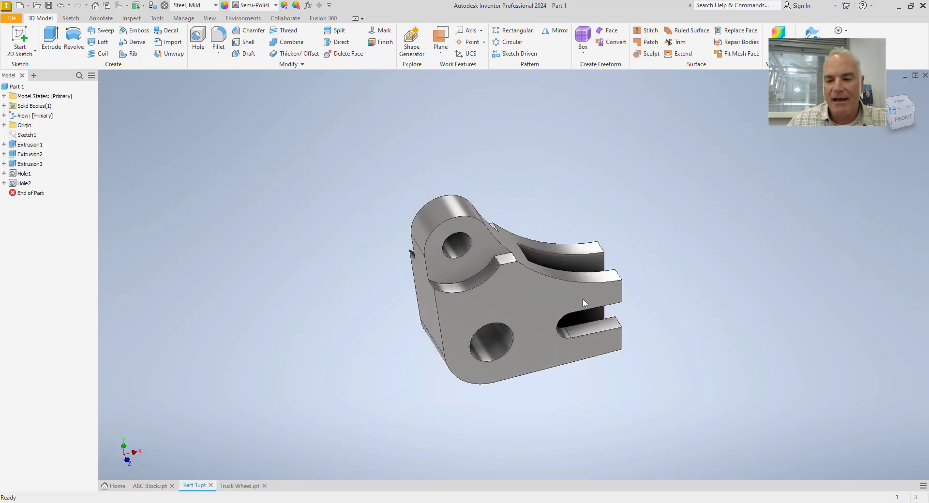
scroll(441, 360, up, 3)
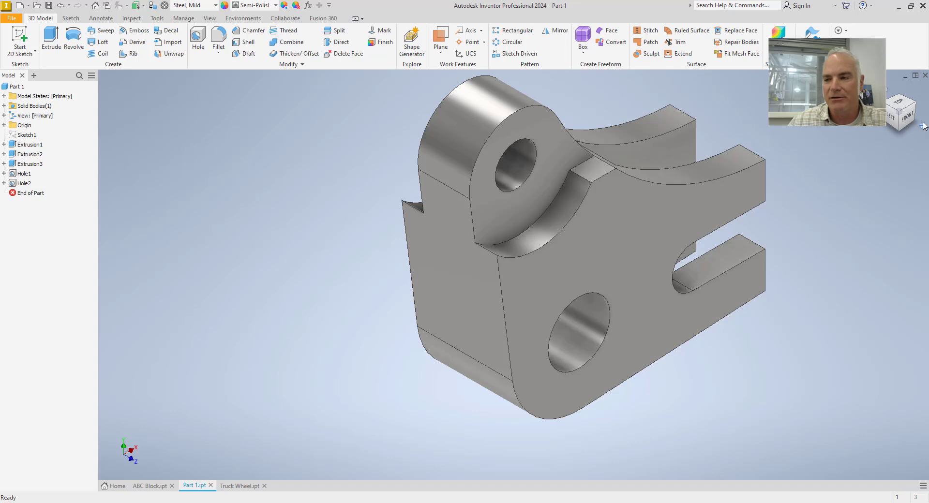
click(907, 114)
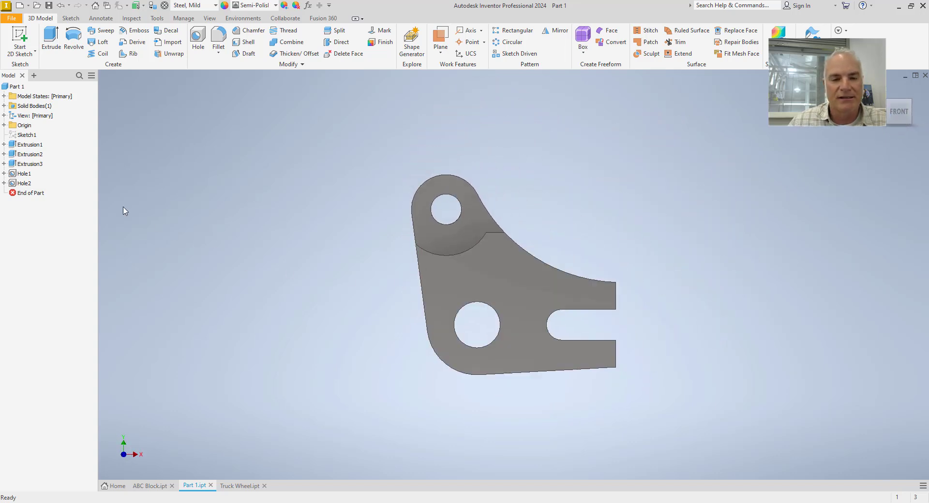
click(4, 125)
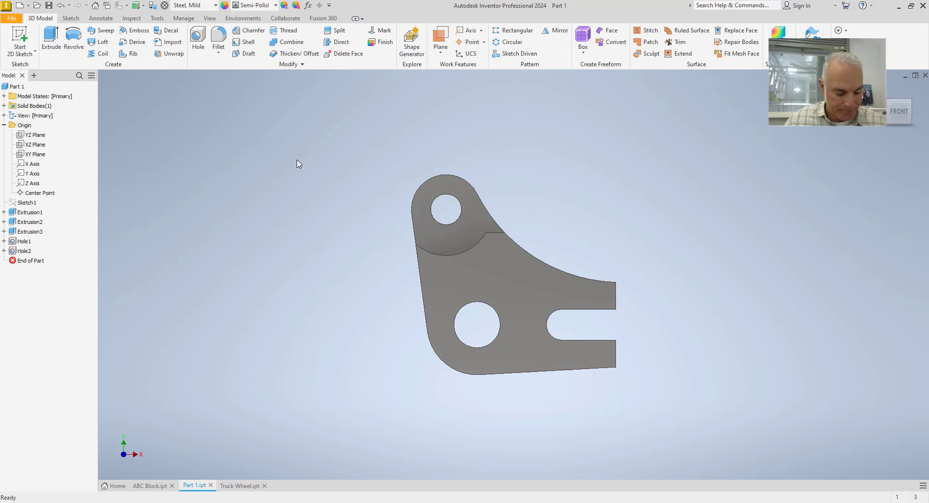
- Start a new 2D sketch on the bracket's flat end face beneath the upper boss
click(889, 104)
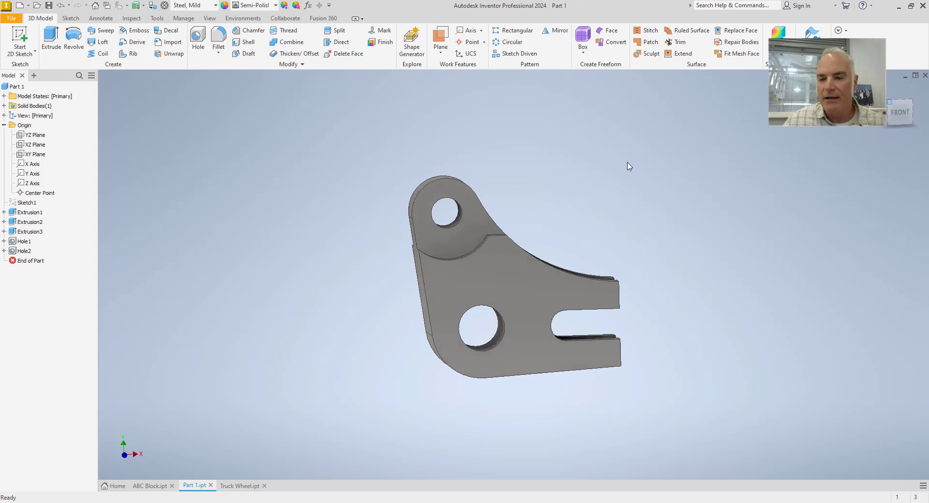
right_click(256, 139)
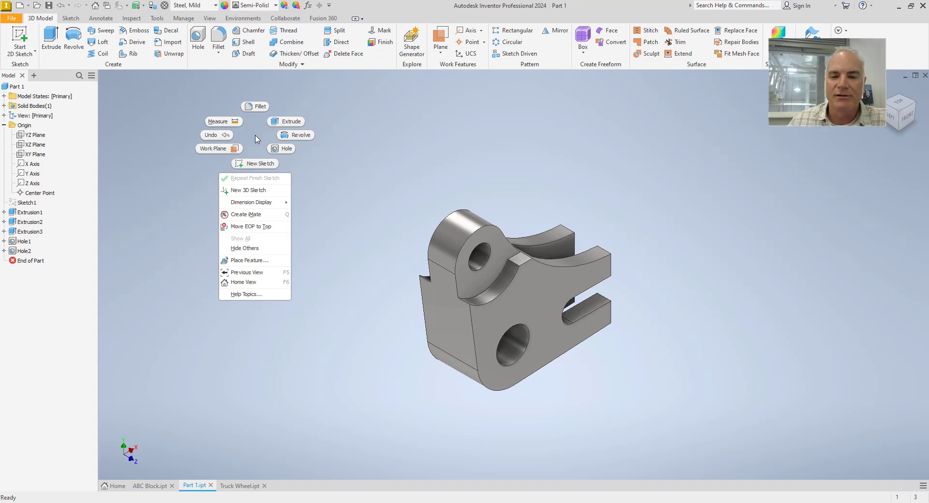
click(261, 163)
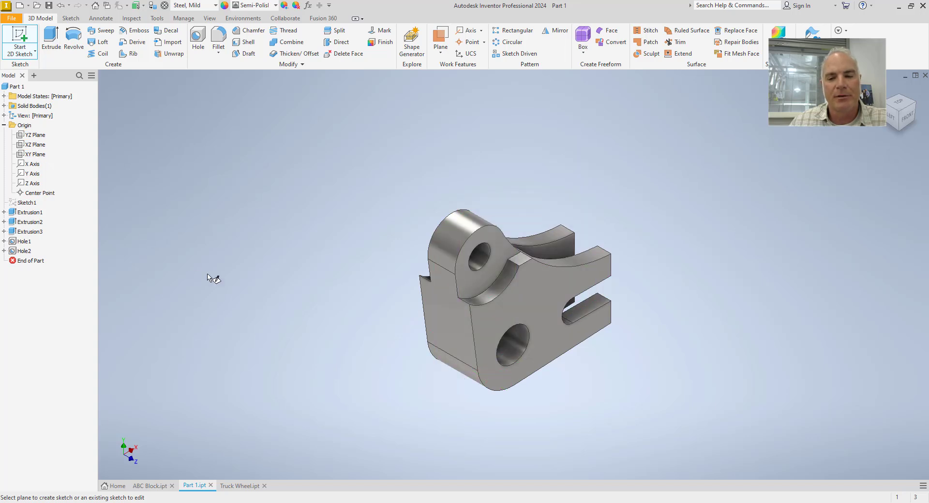
click(441, 324)
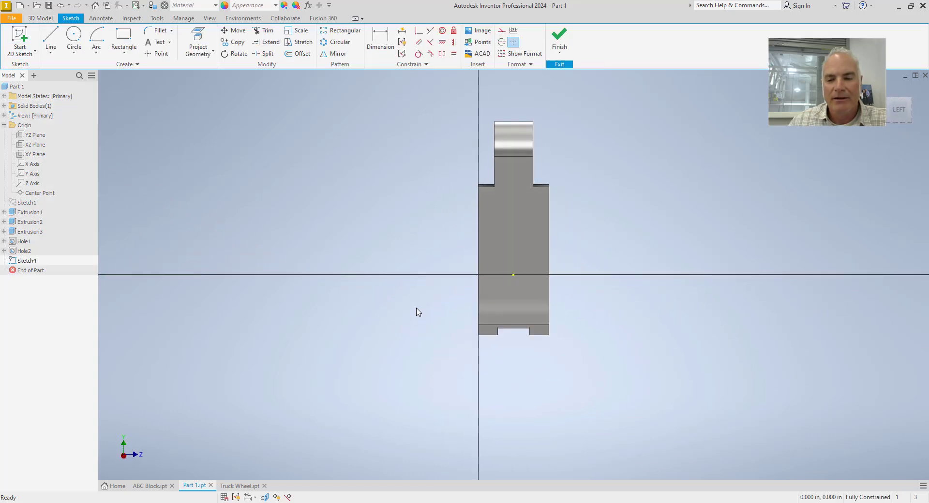
middle_drag(416, 309, 322, 318)
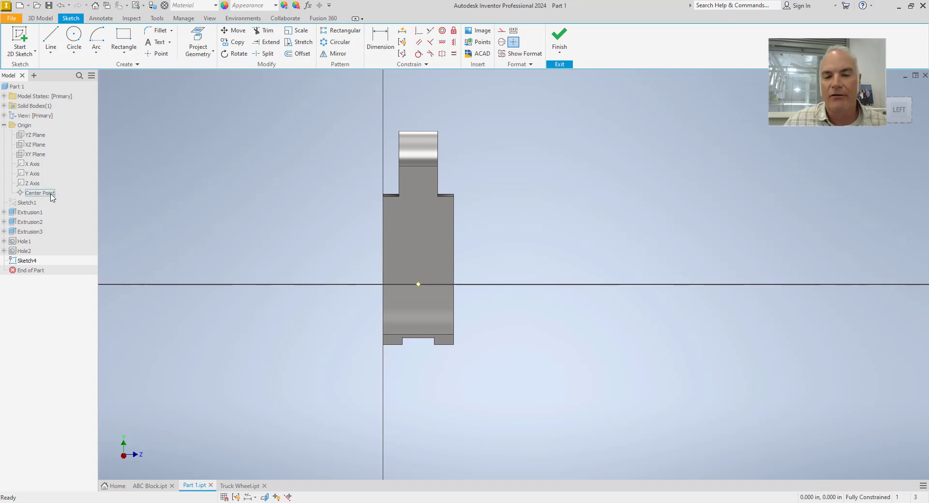
key(ctrl)
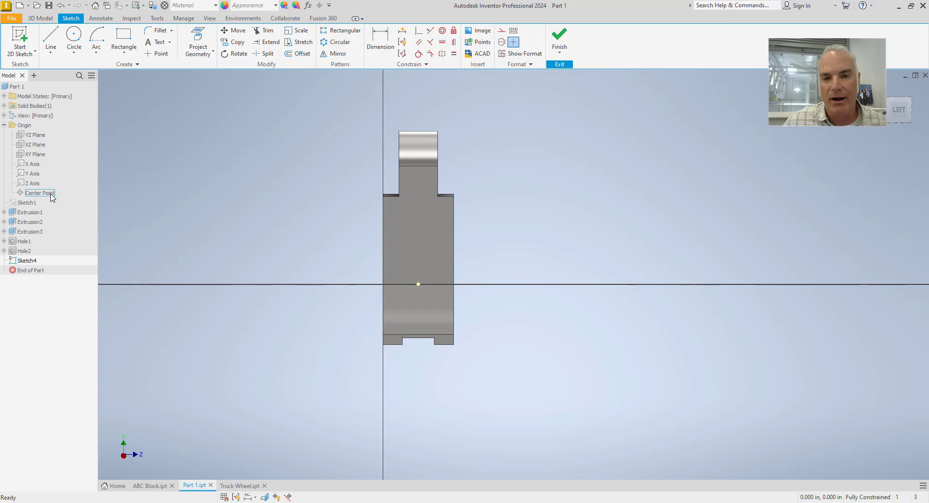
key(ctrl)
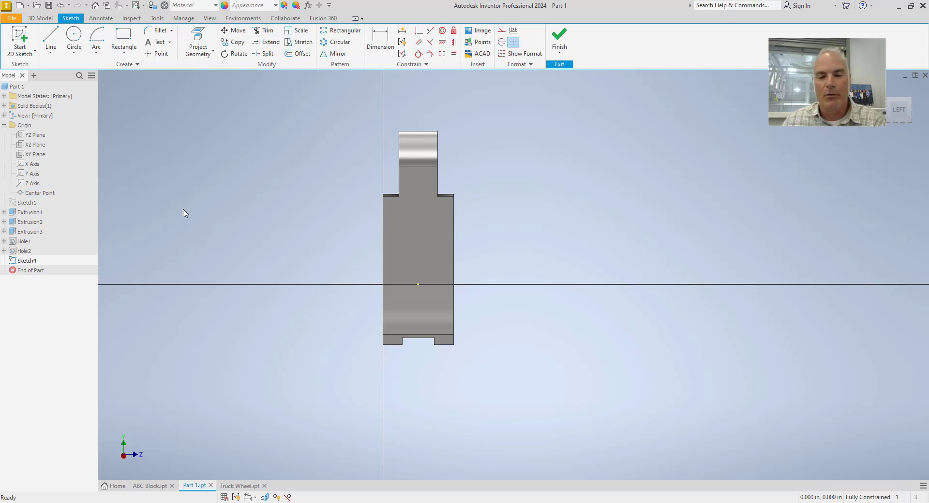
scroll(401, 259, down, 4)
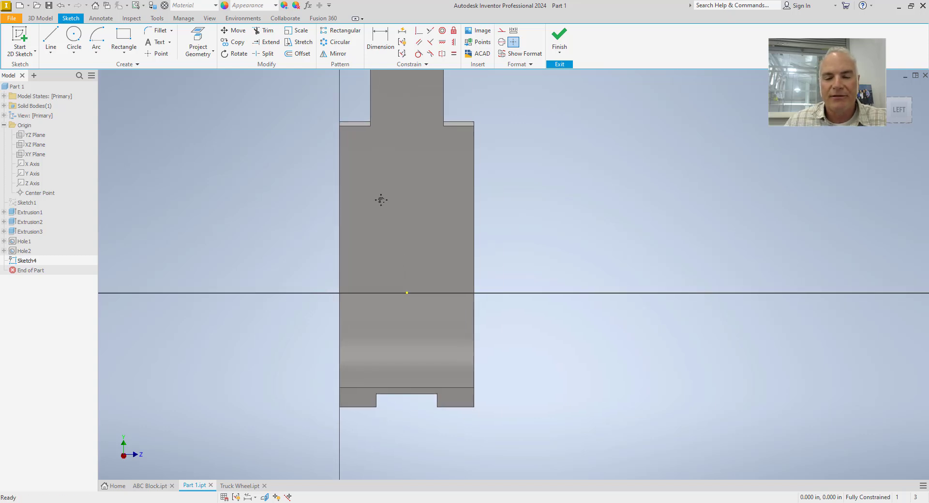
middle_drag(380, 200, 362, 230)
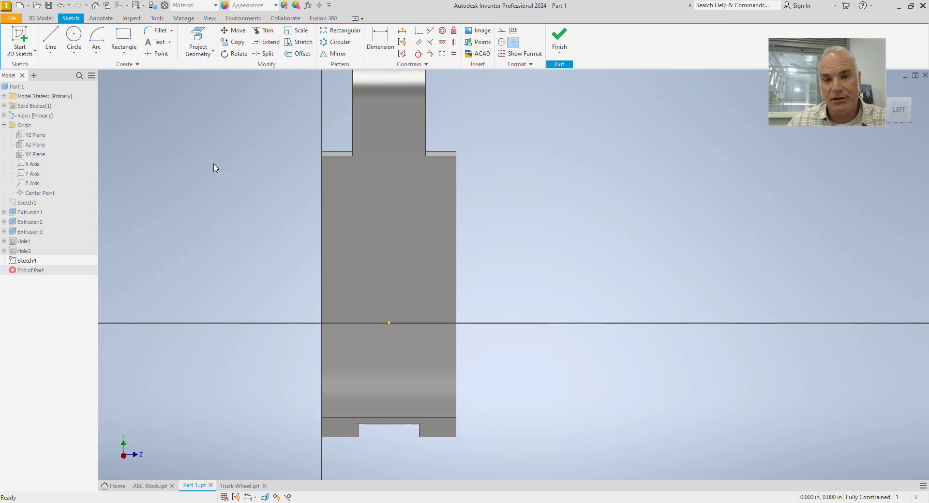
- Project the face's two long vertical outer edges into the sketch as construction lines
click(521, 66)
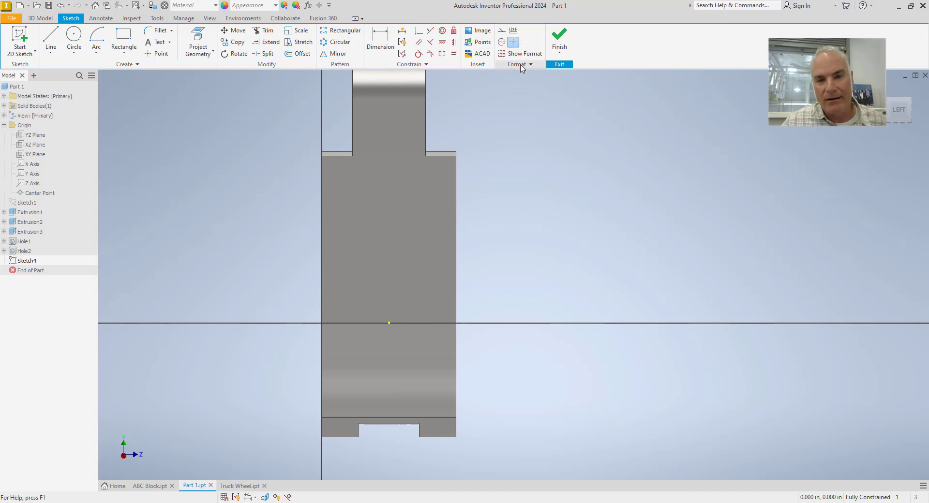
click(500, 35)
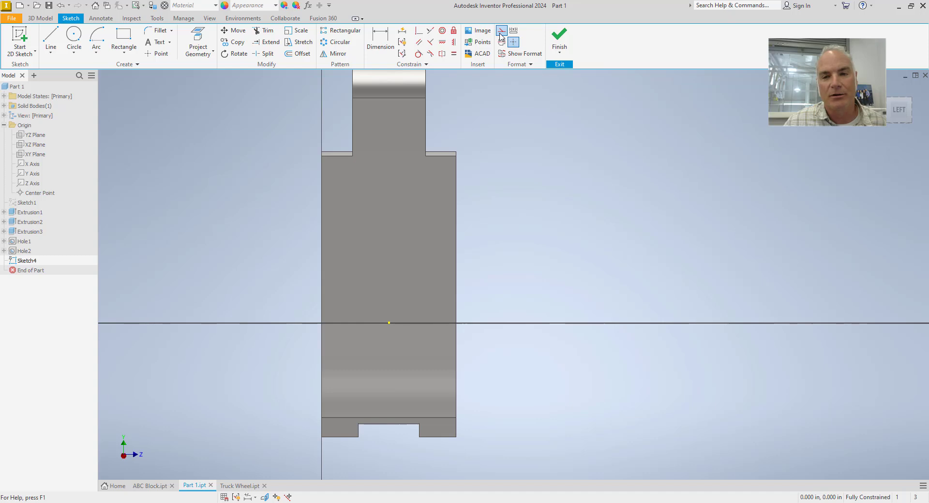
click(201, 54)
click(205, 69)
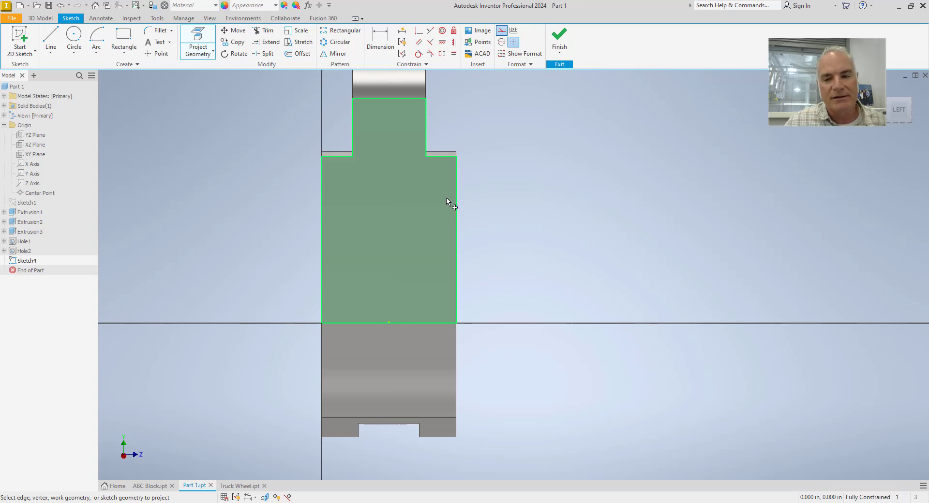
click(455, 208)
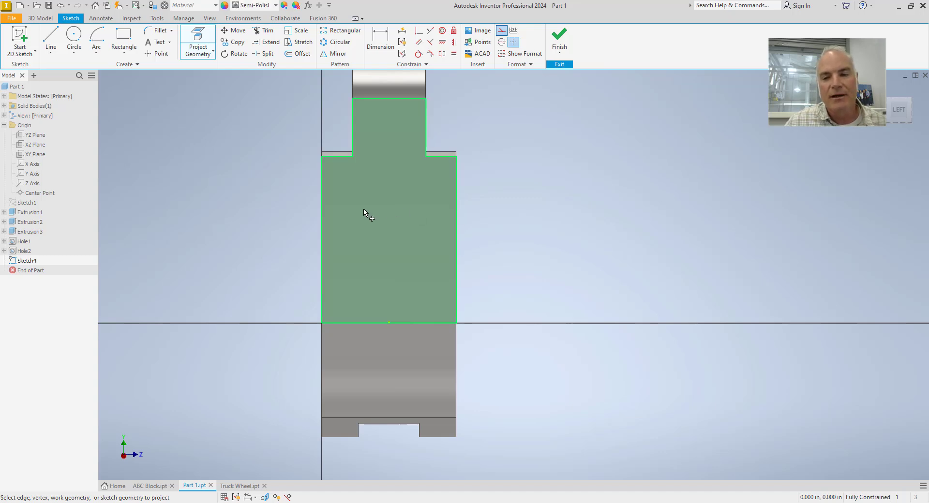
click(323, 215)
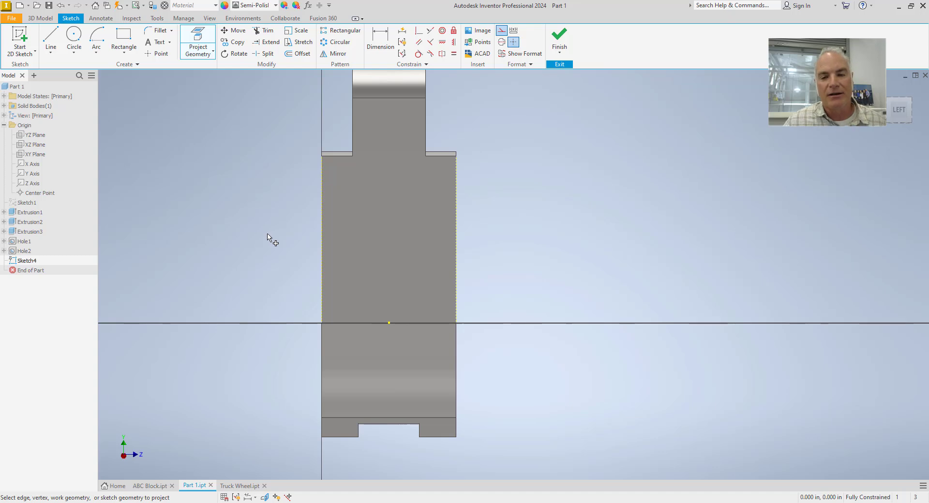
key(Escape)
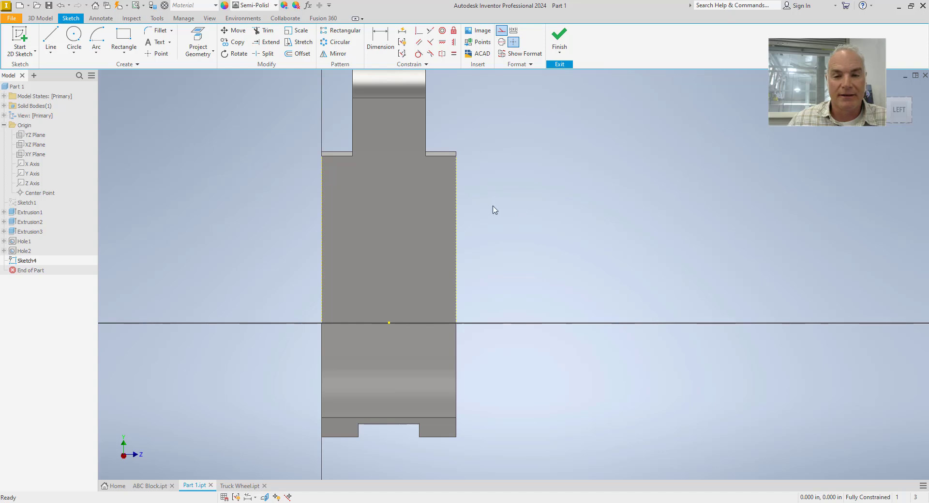
- Place two sketch points on the face, one near each projected edge, about 0.78 in above the origin
click(155, 53)
click(343, 232)
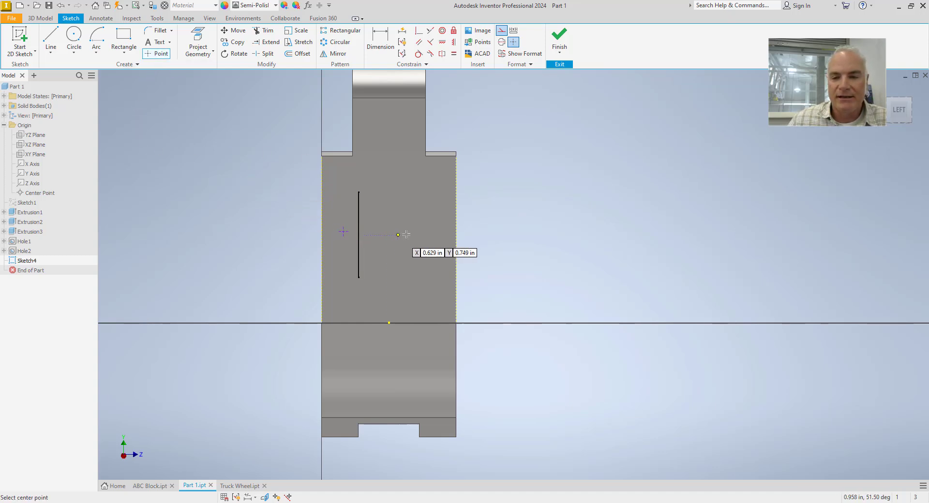
click(438, 231)
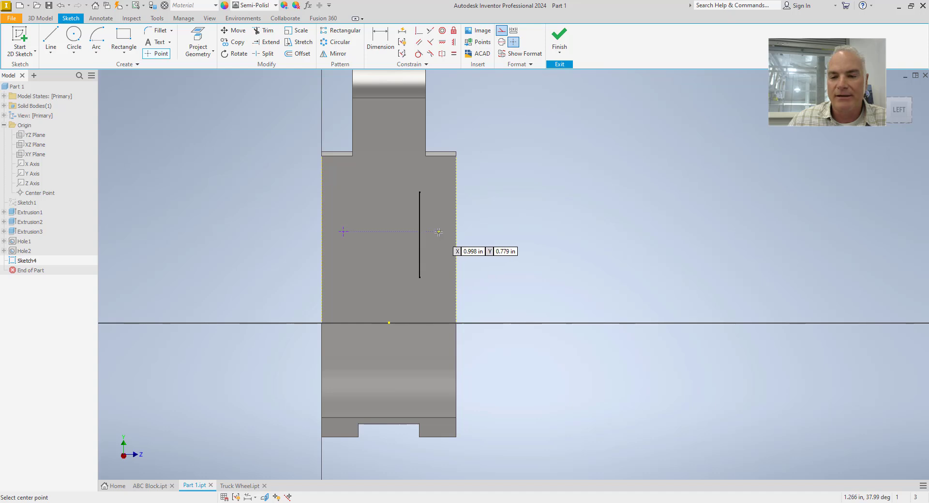
right_click(491, 203)
click(521, 204)
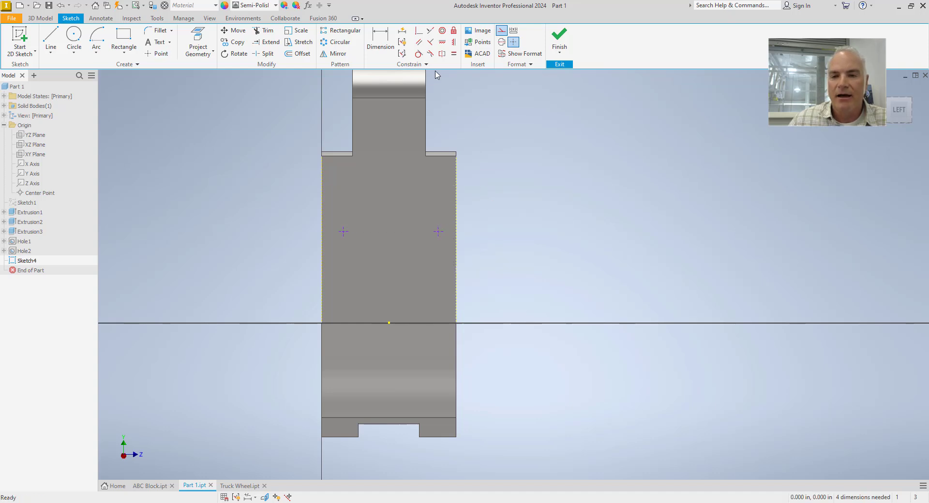
- Apply a horizontal constraint between the two sketch points
click(442, 41)
click(345, 235)
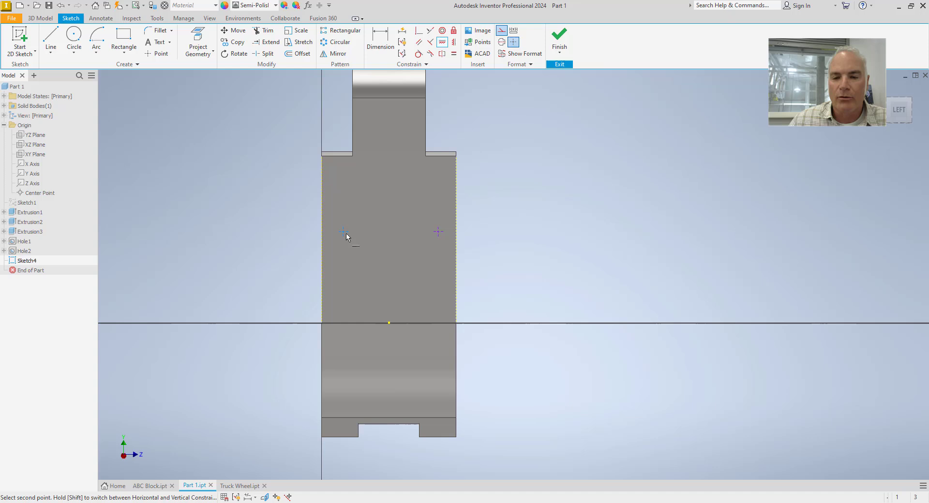
click(436, 235)
right_click(498, 154)
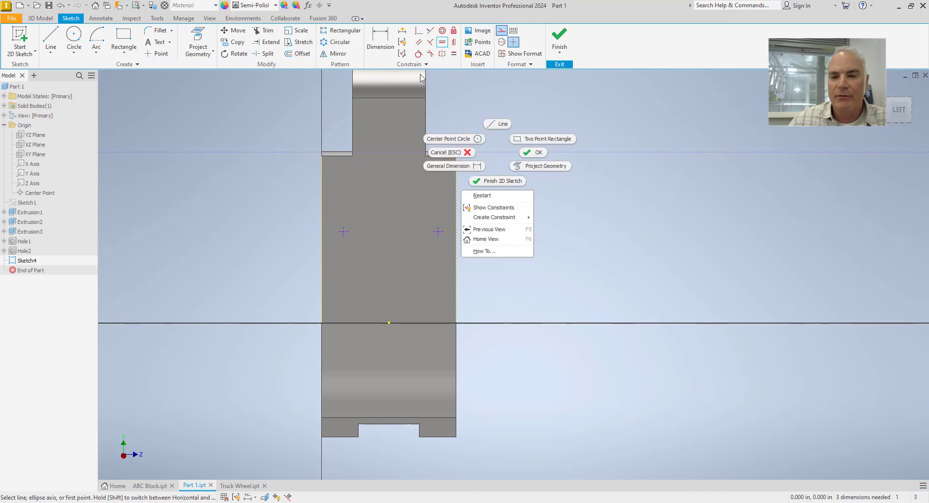
click(499, 156)
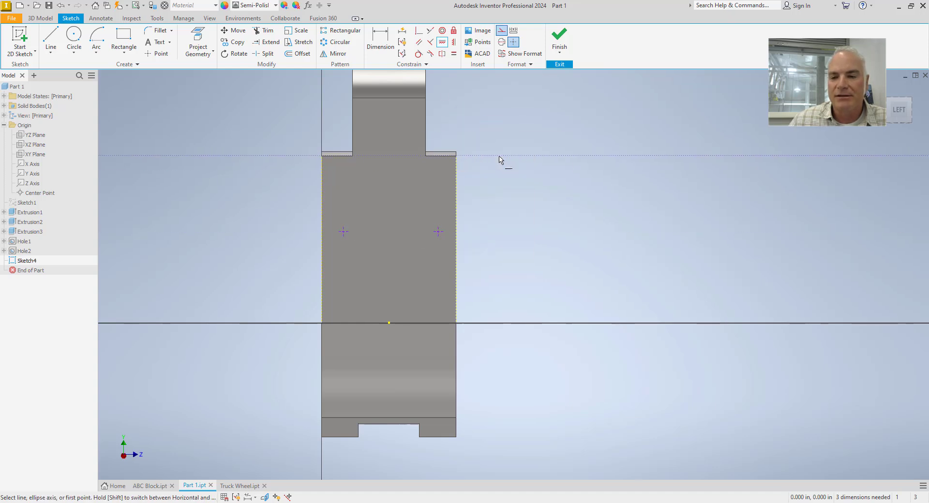
click(380, 44)
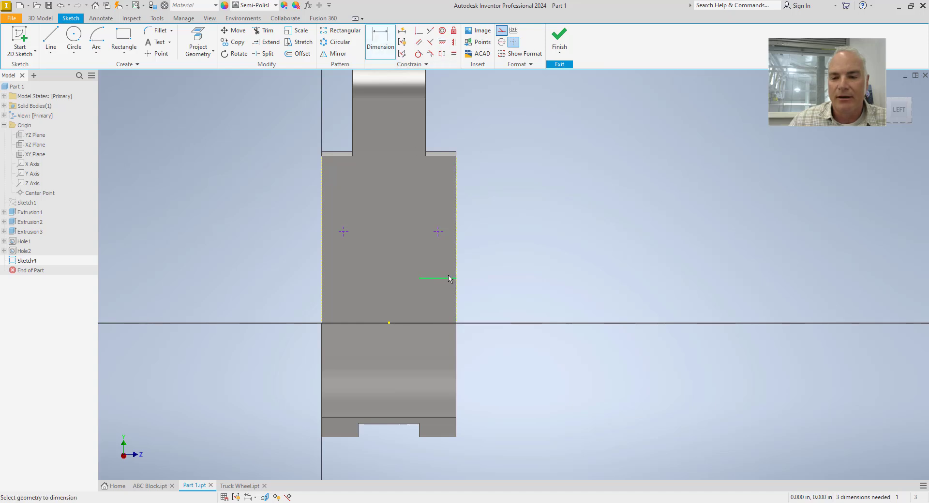
click(455, 231)
key(Escape)
- Dimension the point on the positive Z side 0.25 in from its adjacent projected edge
click(379, 42)
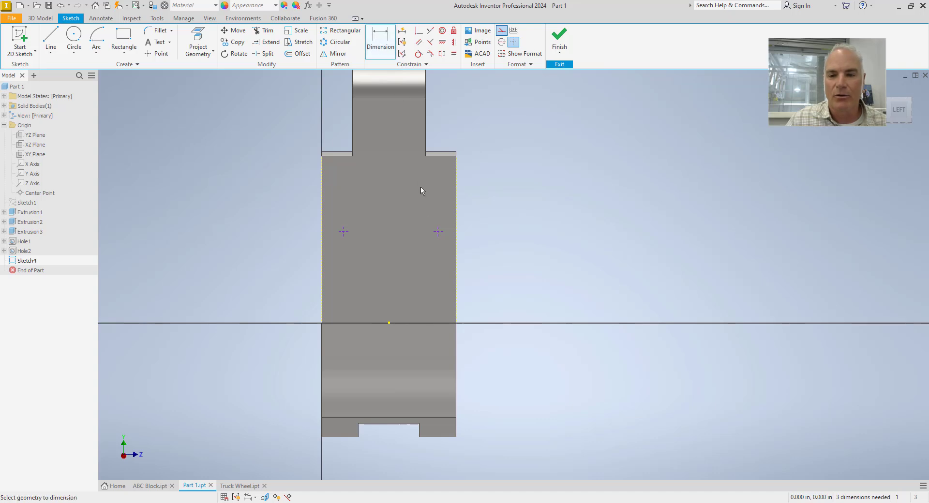
click(435, 232)
click(456, 223)
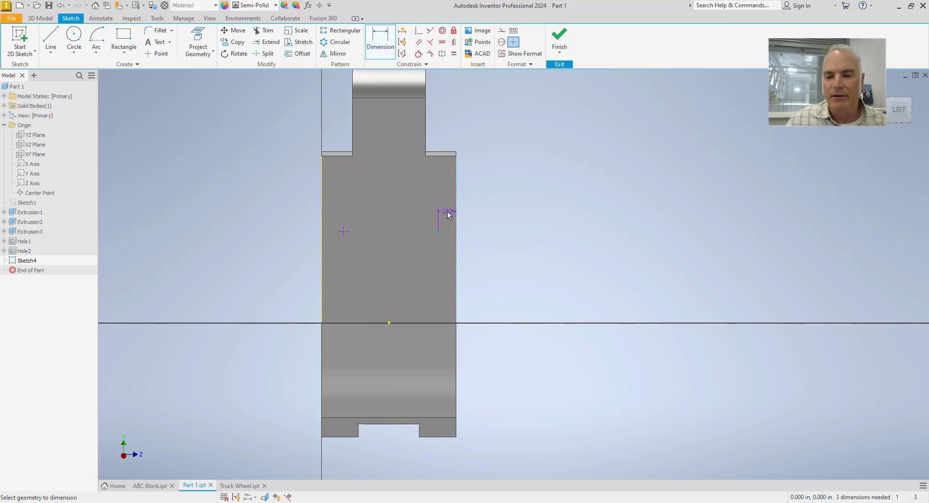
click(446, 211)
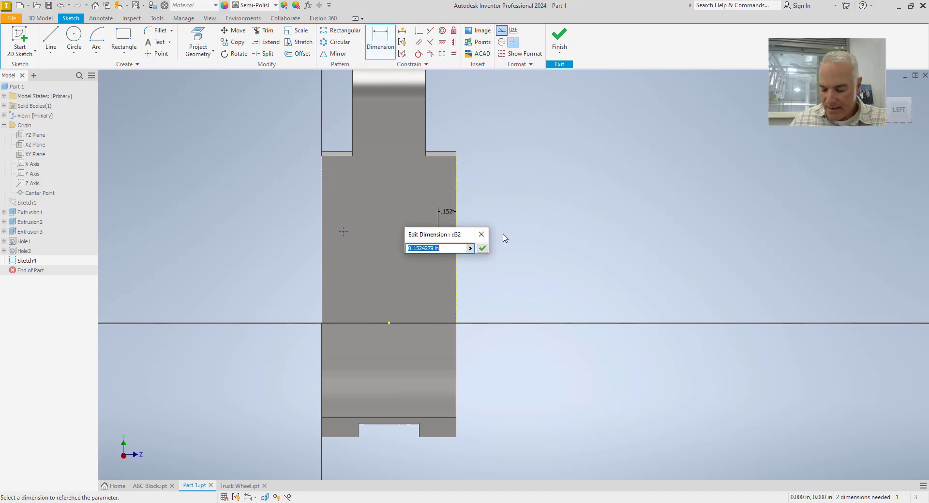
text(.25)
key(Return)
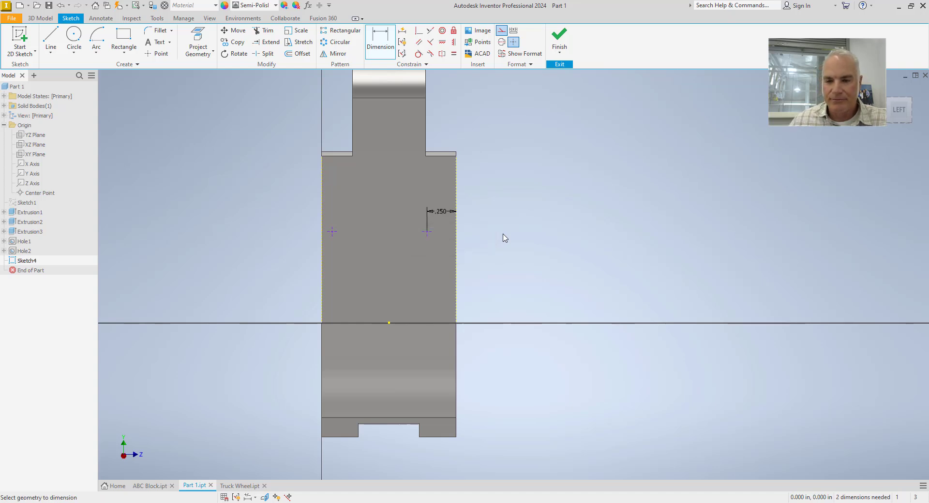
- Dimension the other point from its adjacent projected edge, linking the value to the first 0.25 in dimension (d32)
click(322, 228)
click(332, 232)
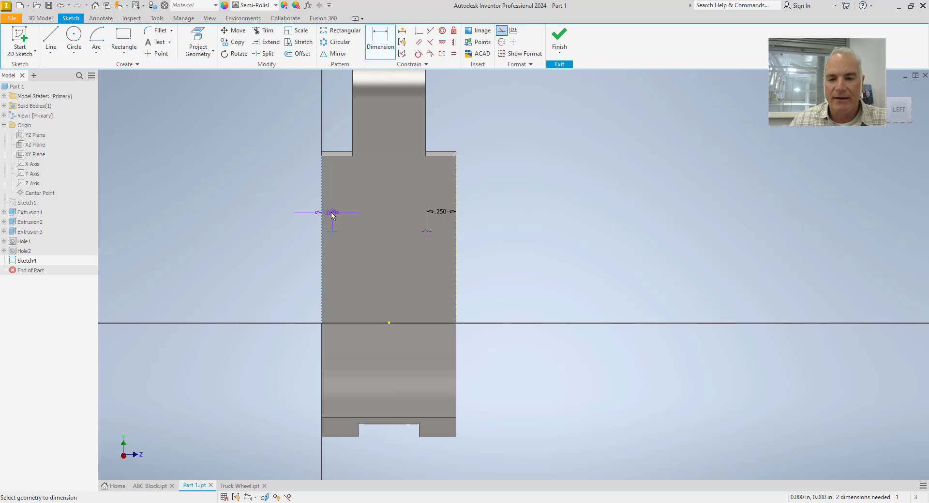
click(330, 210)
click(438, 211)
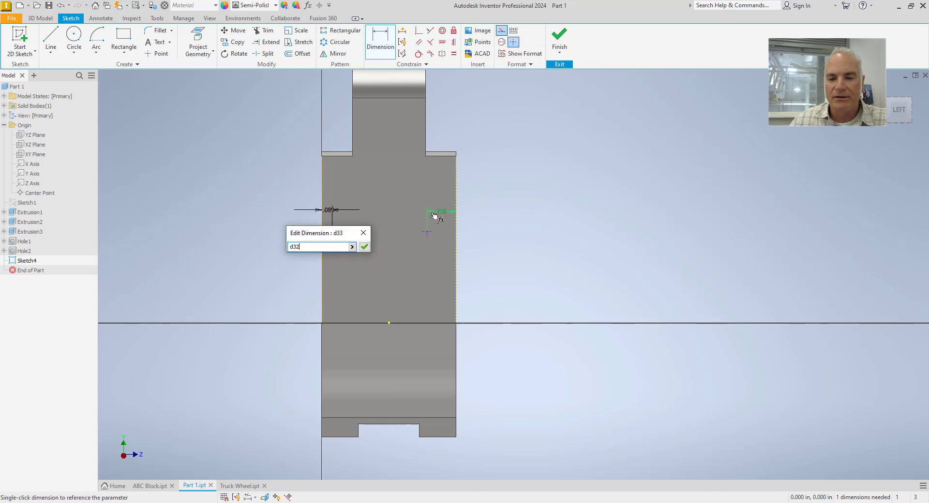
click(364, 247)
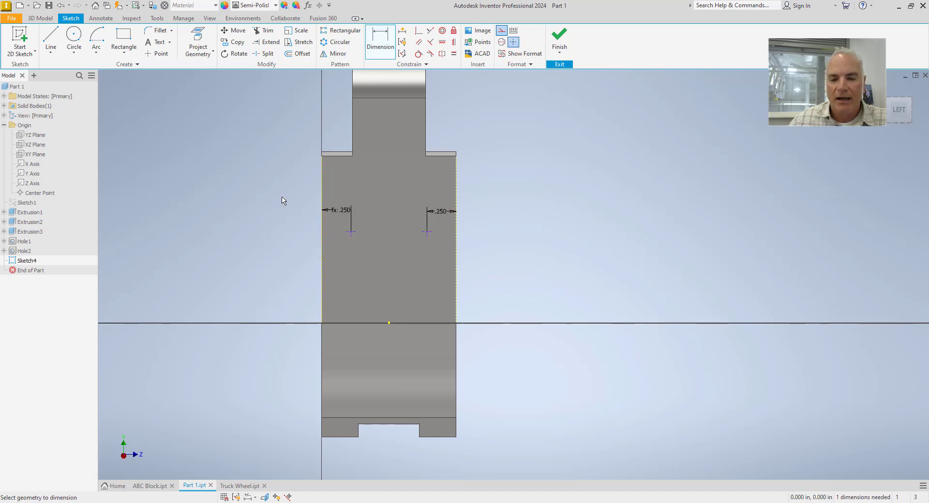
- Dimension the points 0.75 in above the projected center point and finish the sketch
click(389, 323)
click(351, 232)
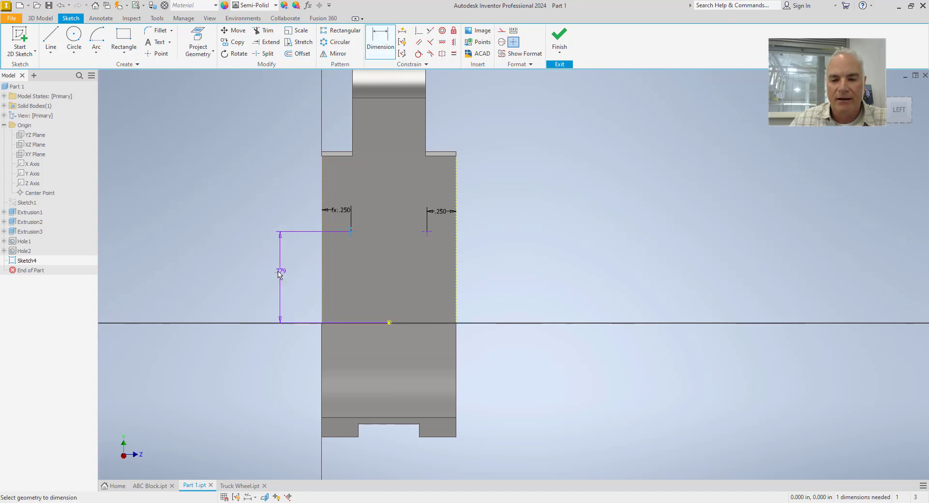
click(274, 268)
text(.75)
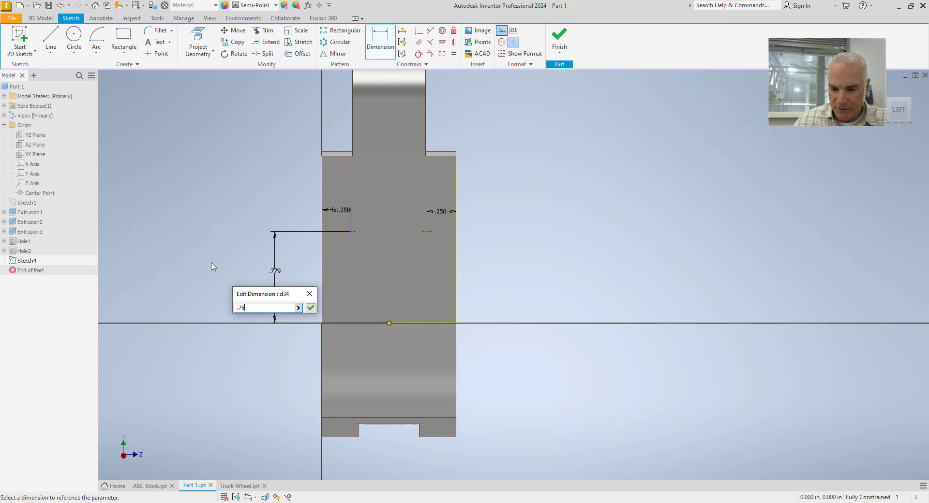
key(Return)
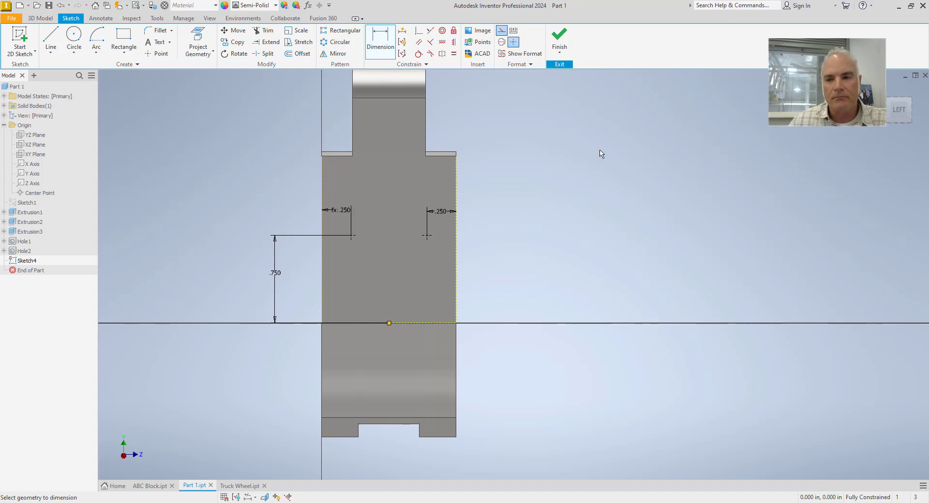
click(559, 44)
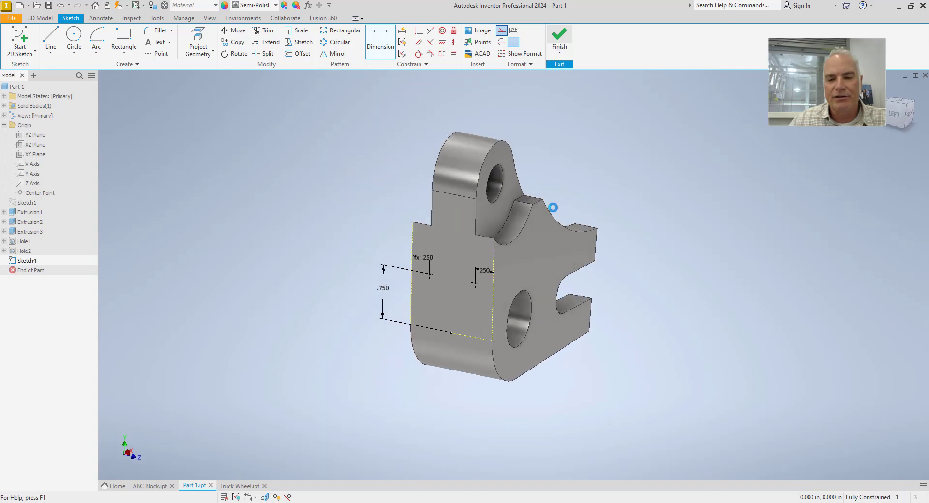
- Create blind 1/4-20 UNC tapped holes at both sketch points, with 0.5 in thread depth and 0.75 in drill depth
click(198, 39)
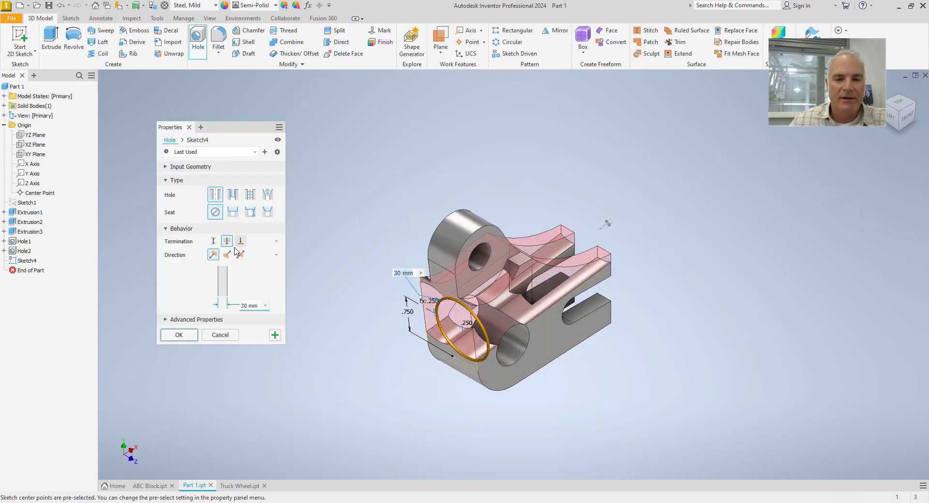
click(250, 194)
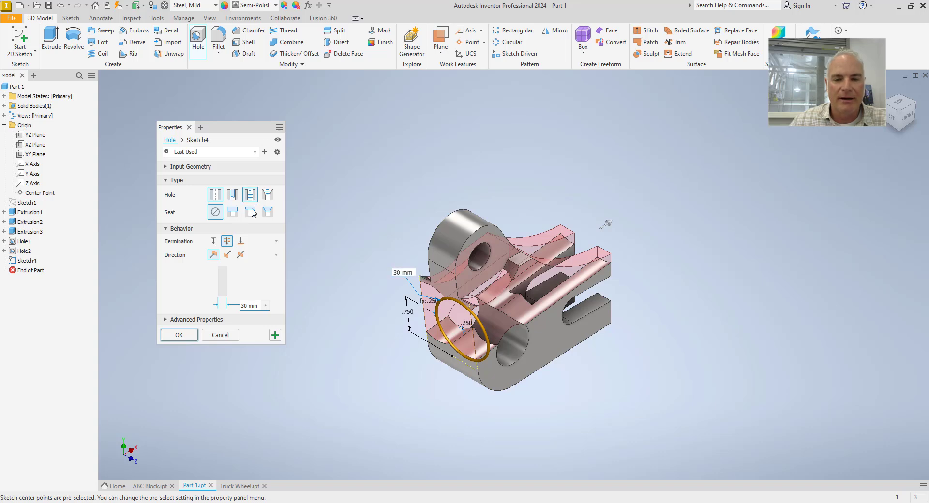
click(244, 253)
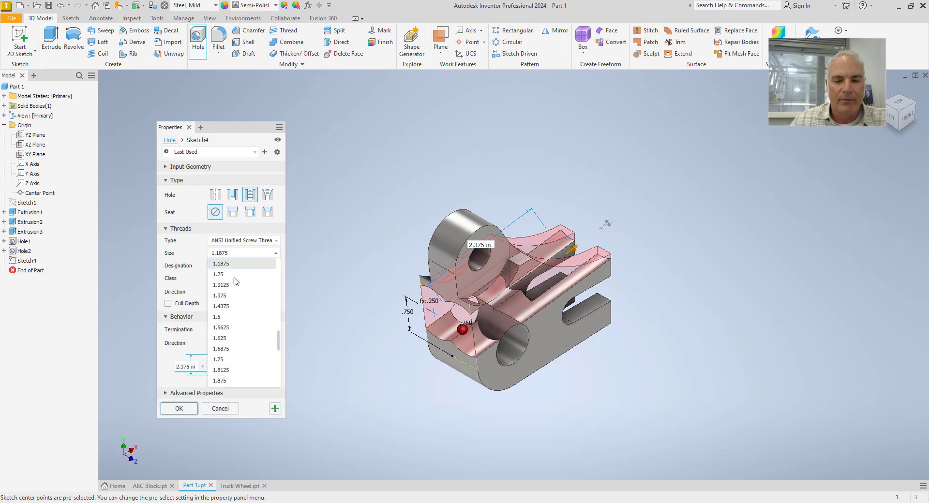
scroll(235, 299, up, 8)
scroll(232, 288, up, 3)
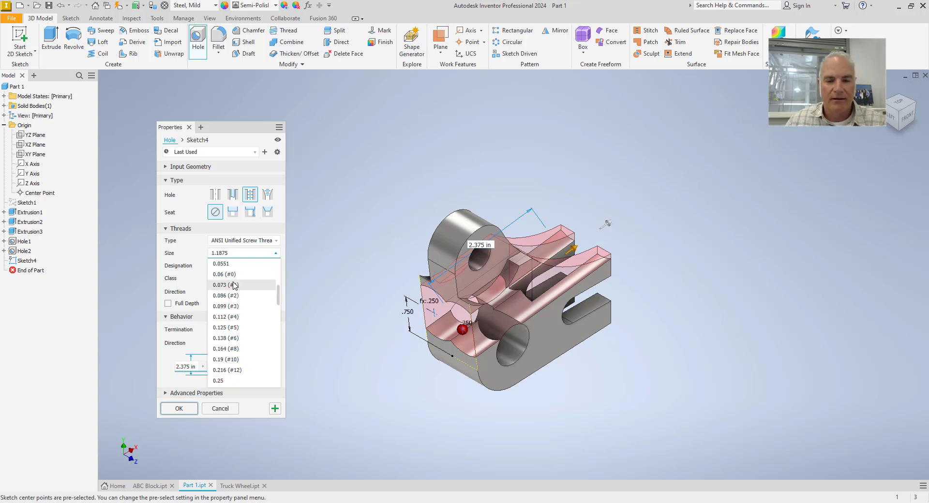
scroll(233, 285, up, 6)
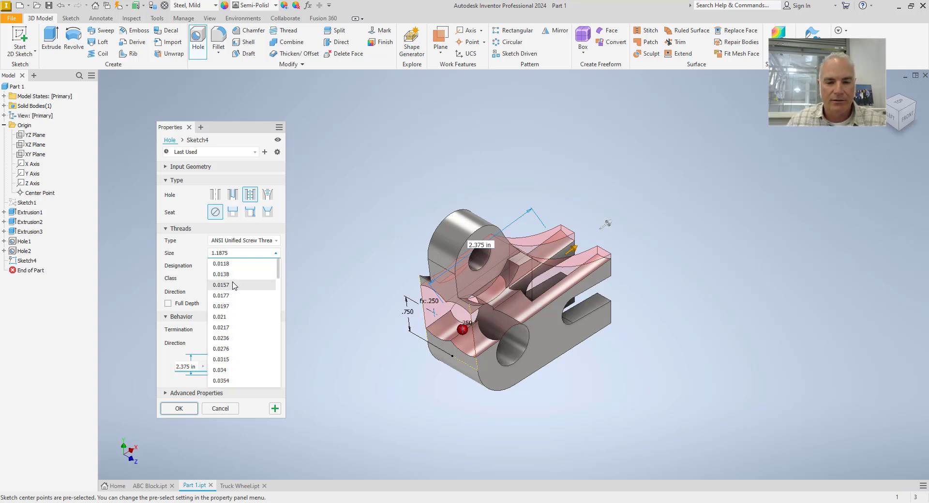
scroll(235, 312, down, 4)
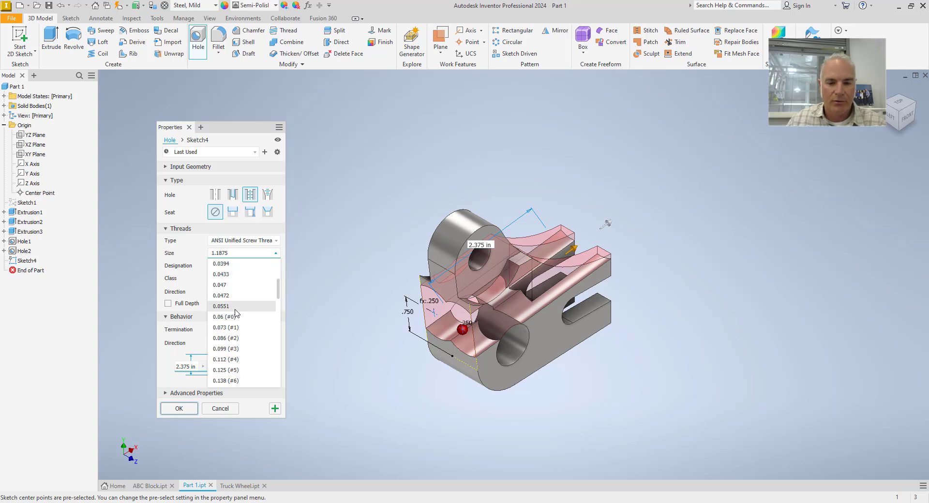
scroll(236, 314, down, 2)
click(228, 360)
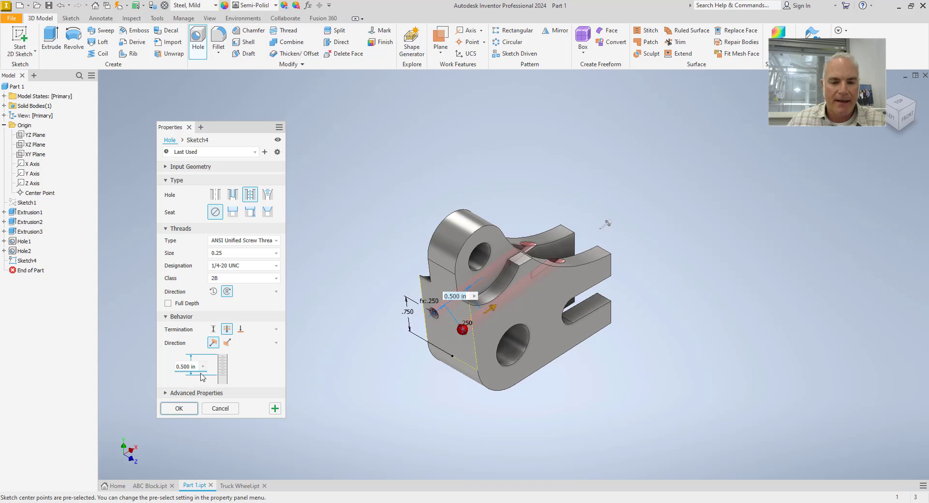
click(213, 329)
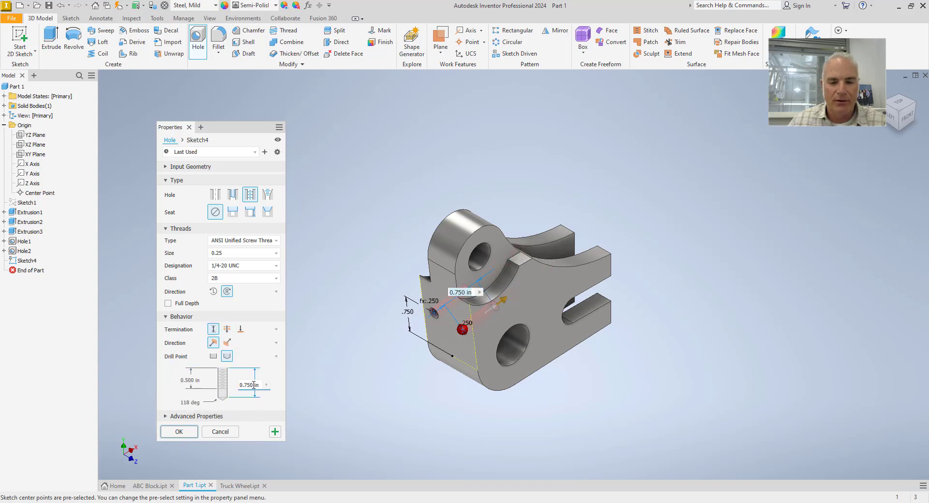
click(178, 431)
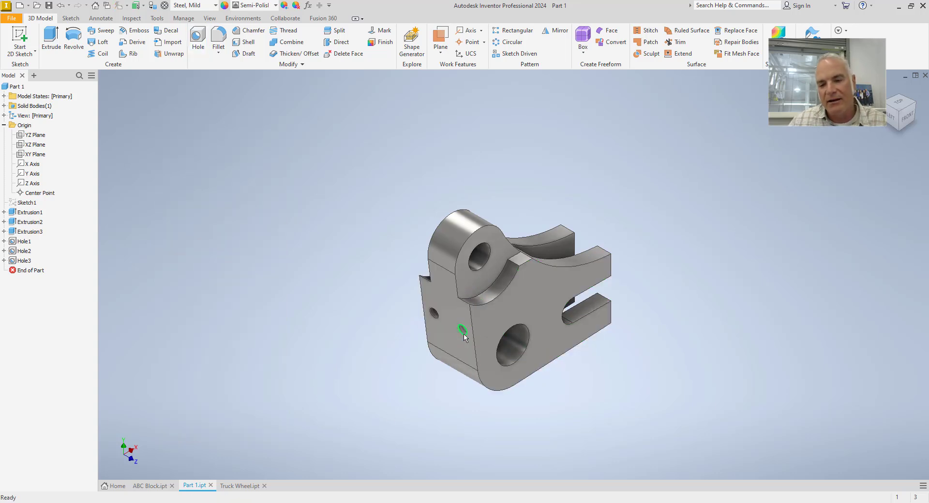
- Try a 2 in distance for Extrusion1 to test the tapped holes' placement, and undo the change
scroll(429, 349, up, 4)
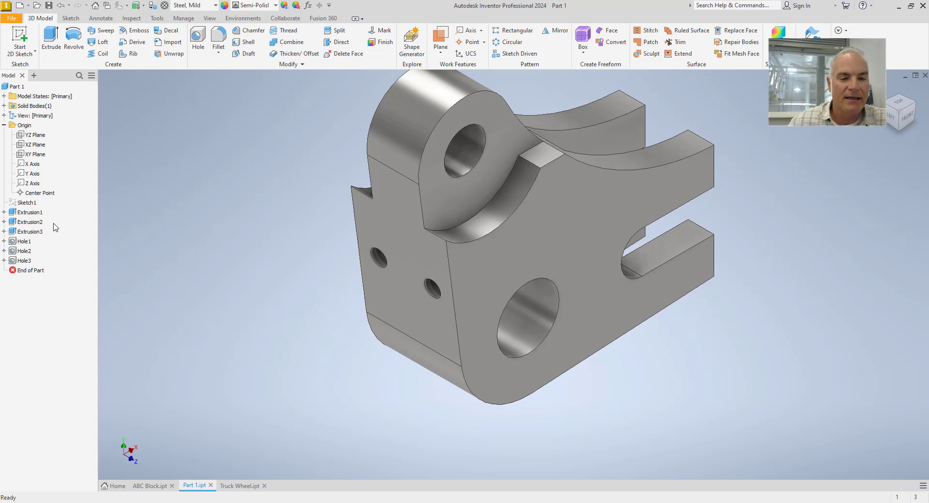
double_click(27, 216)
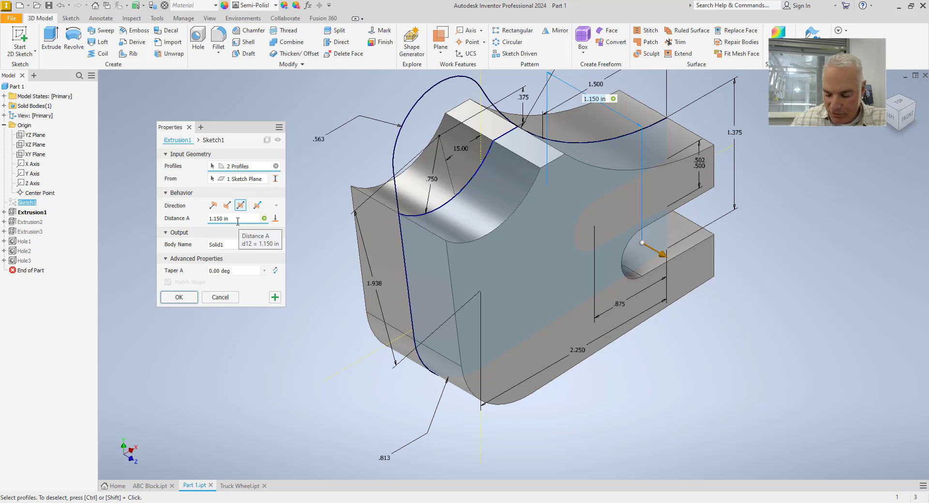
text(2)
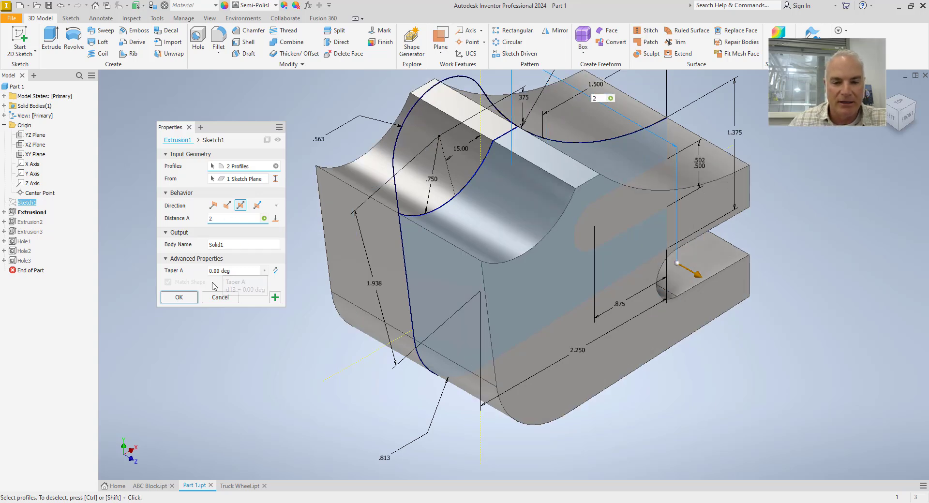
click(179, 296)
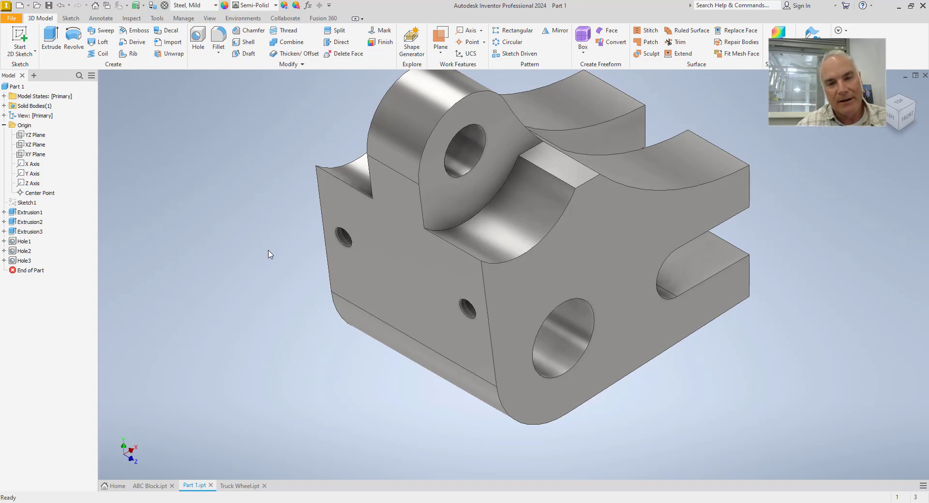
key(ctrl+z)
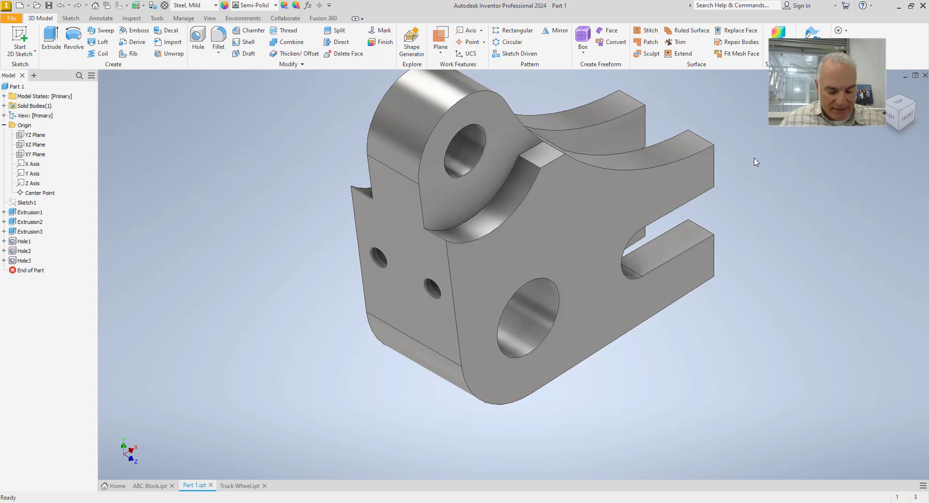
- Start a new 2D sketch on the origin's XY Plane
key(F6)
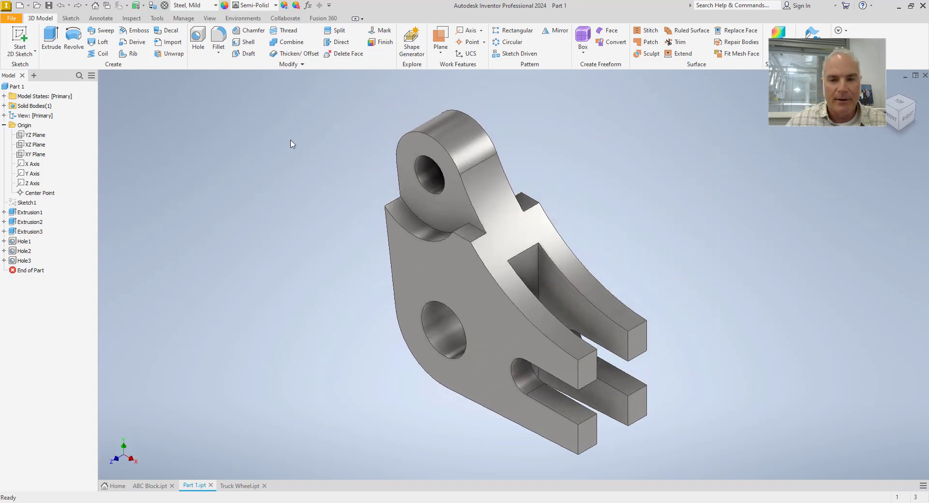
right_click(272, 143)
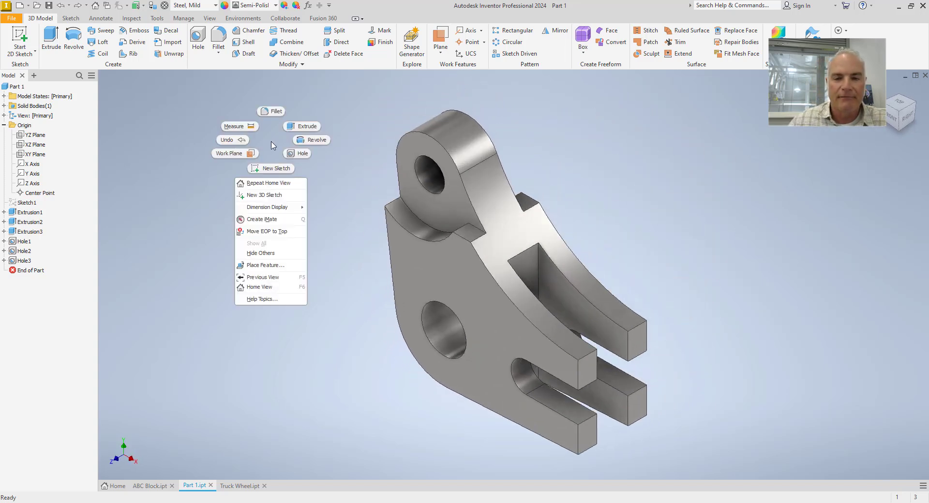
click(273, 168)
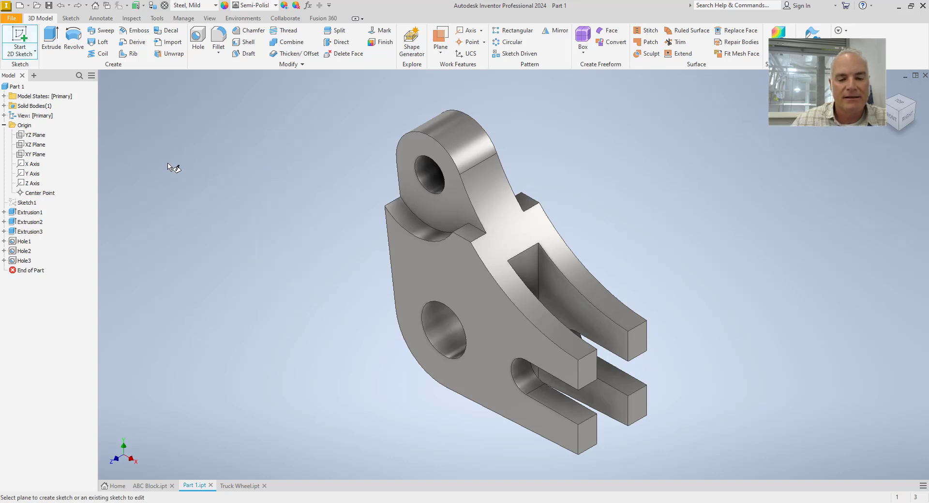
click(45, 154)
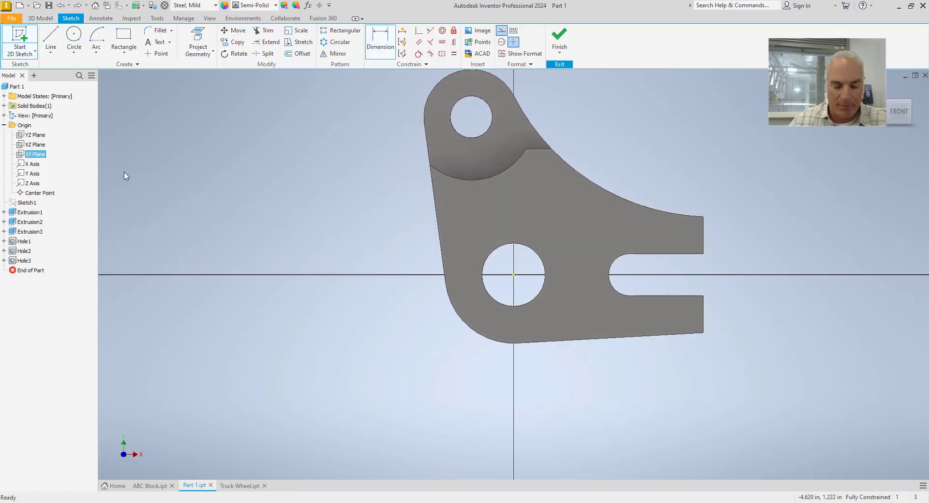
key(F6)
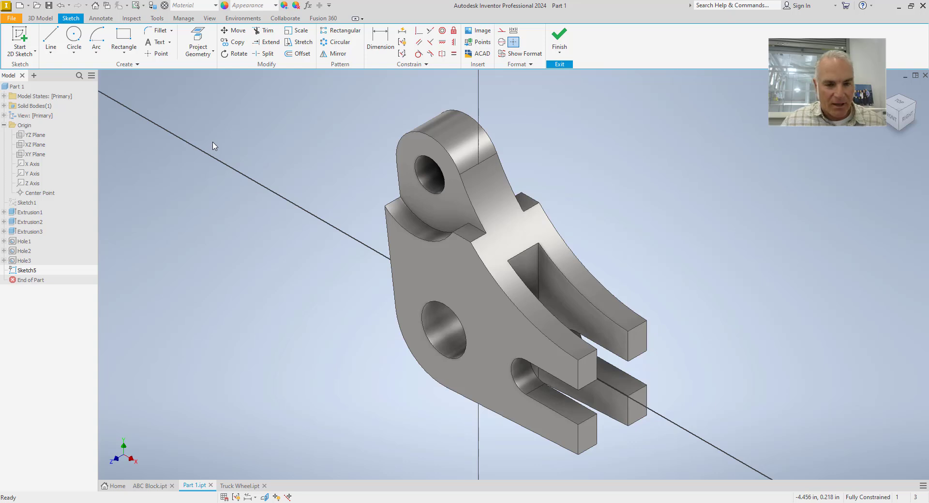
- Highlight the XY Plane and slice the graphics along the sketch plane to expose the bracket's internal section face
click(42, 155)
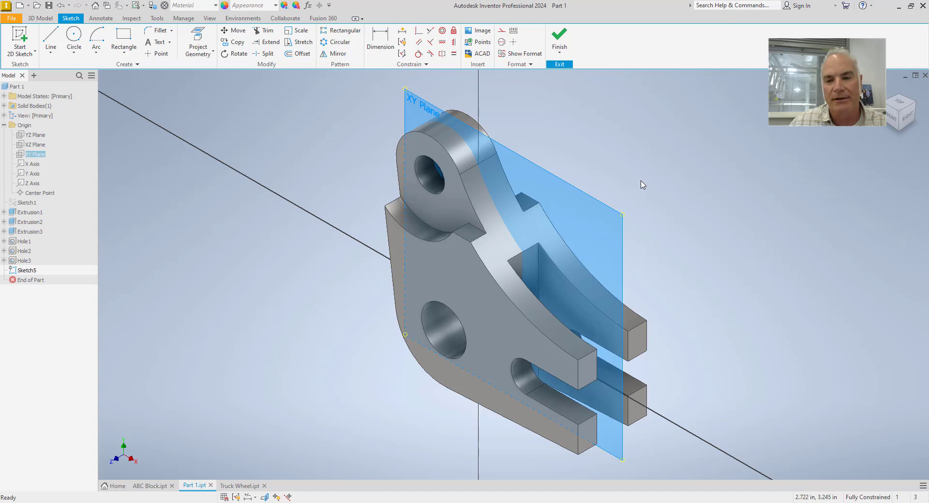
key(F7)
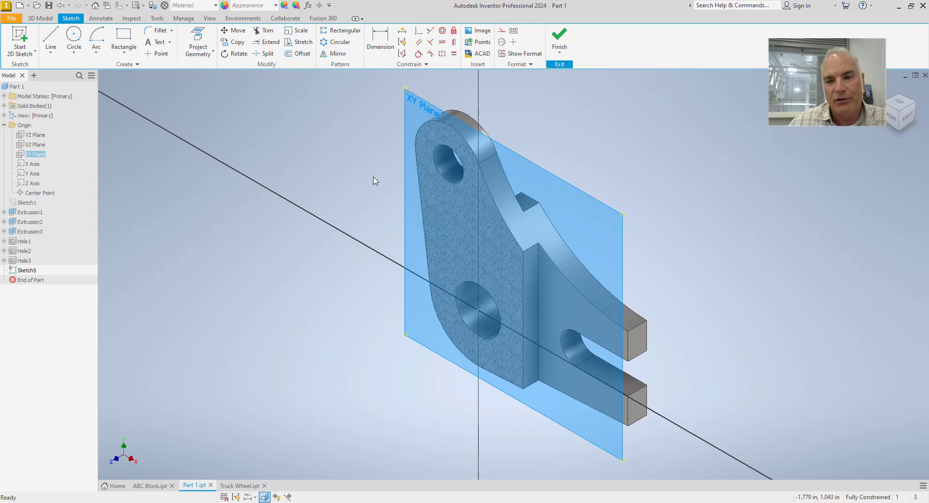
click(889, 120)
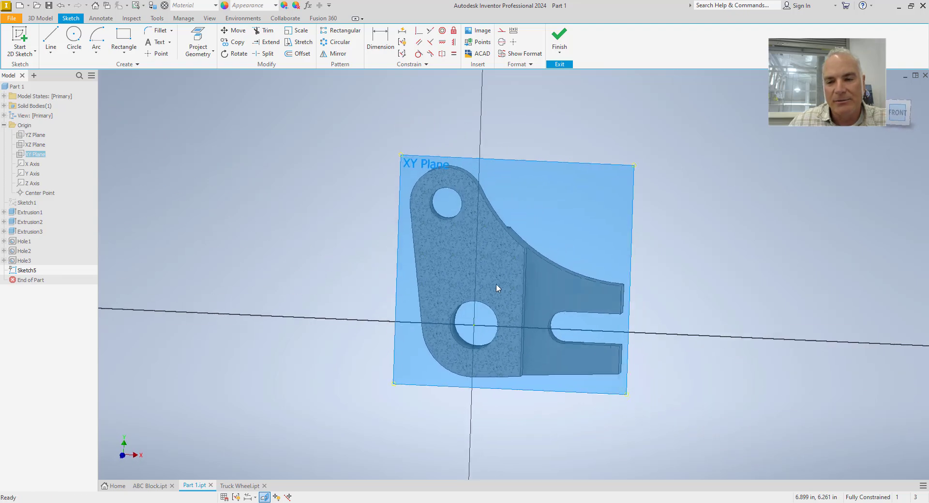
scroll(506, 239, up, 5)
scroll(515, 207, down, 1)
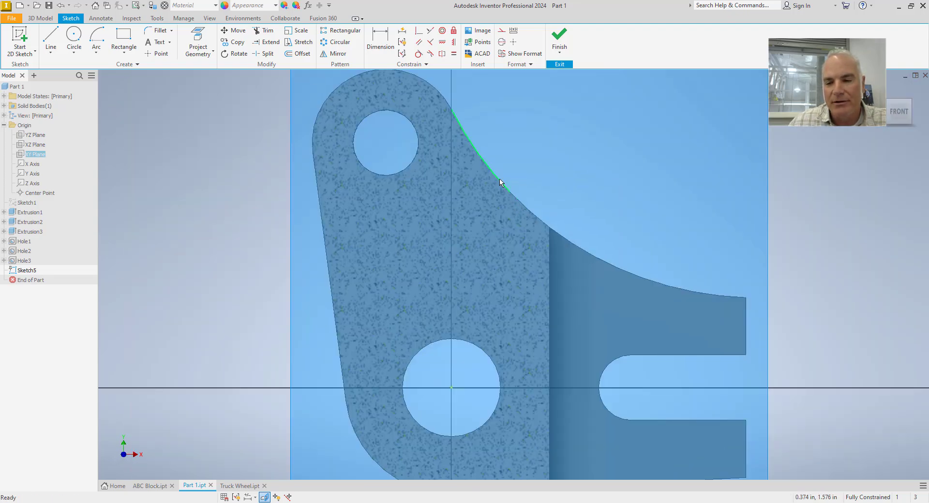
click(227, 217)
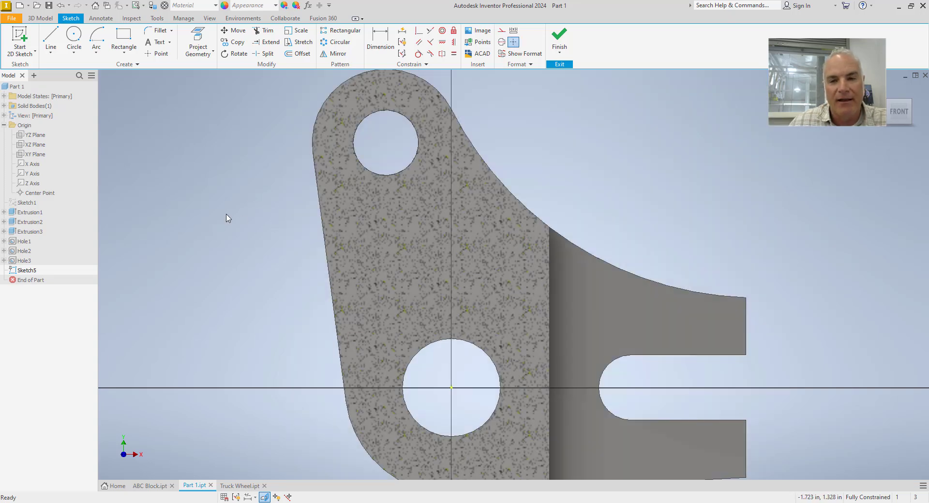
- Project the cut edges of the sliced bracket into the XY Plane sketch
click(196, 56)
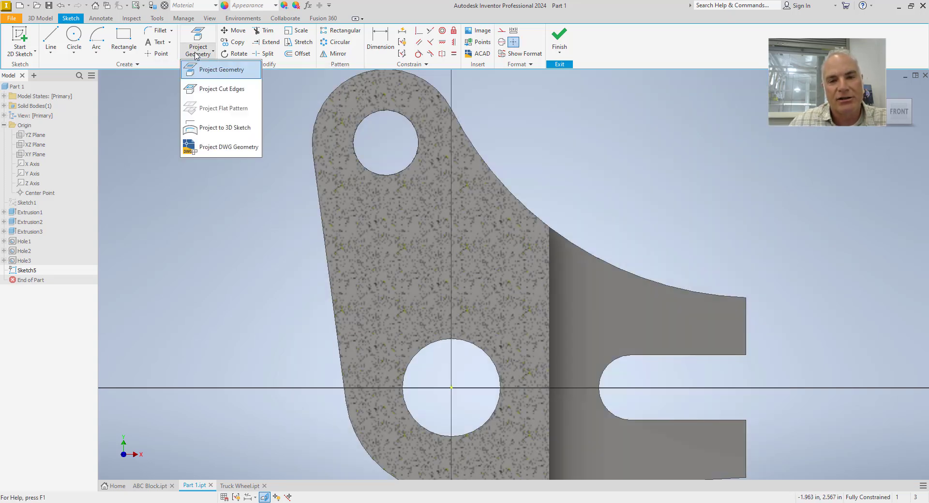
click(216, 91)
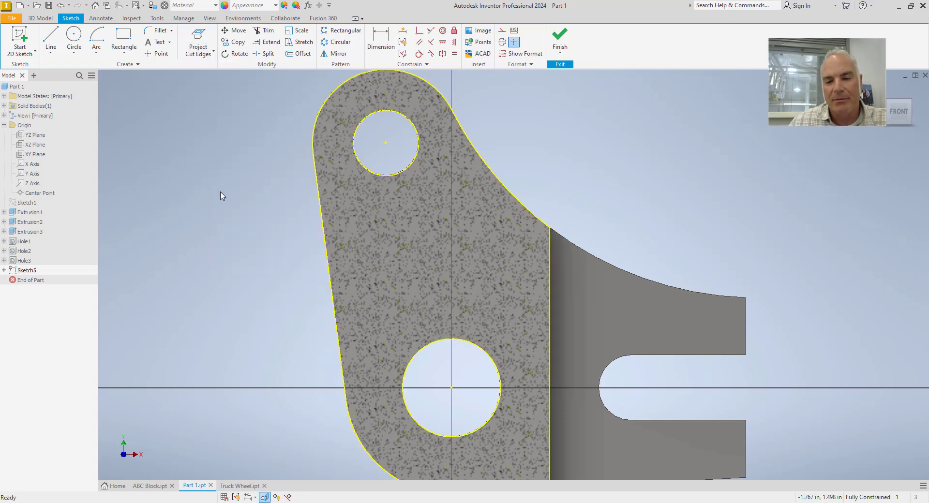
- Show the available geometry projection commands
scroll(222, 195, down, 3)
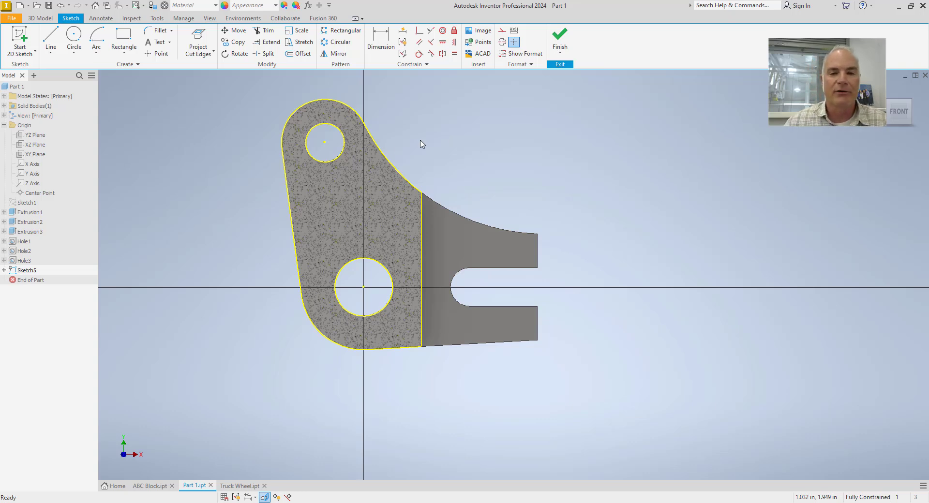
click(203, 52)
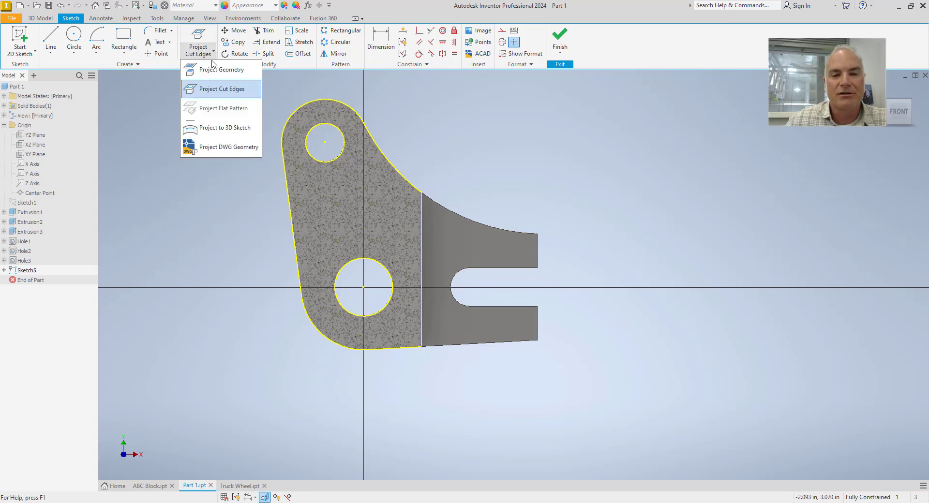